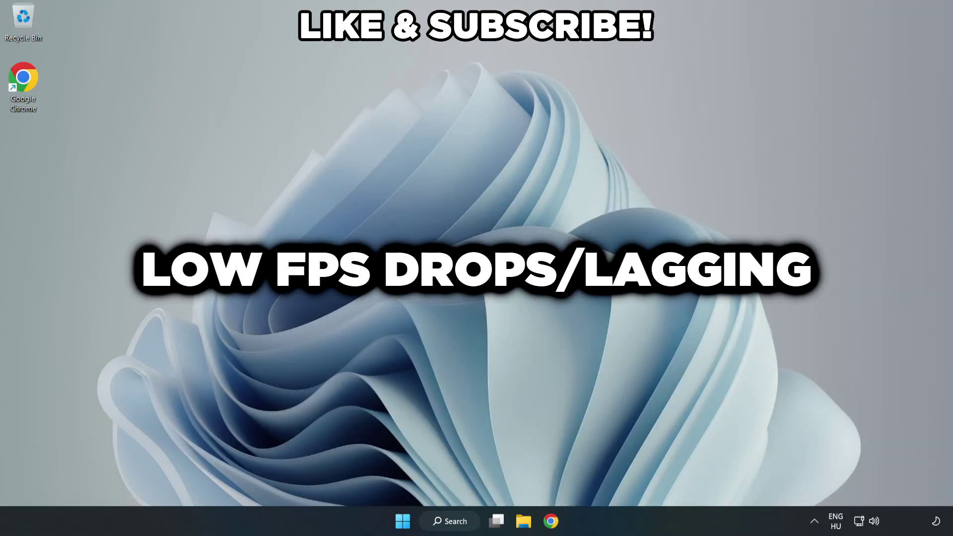
# - Search Windows for 'edit power plan'
pyautogui.click(455, 525)
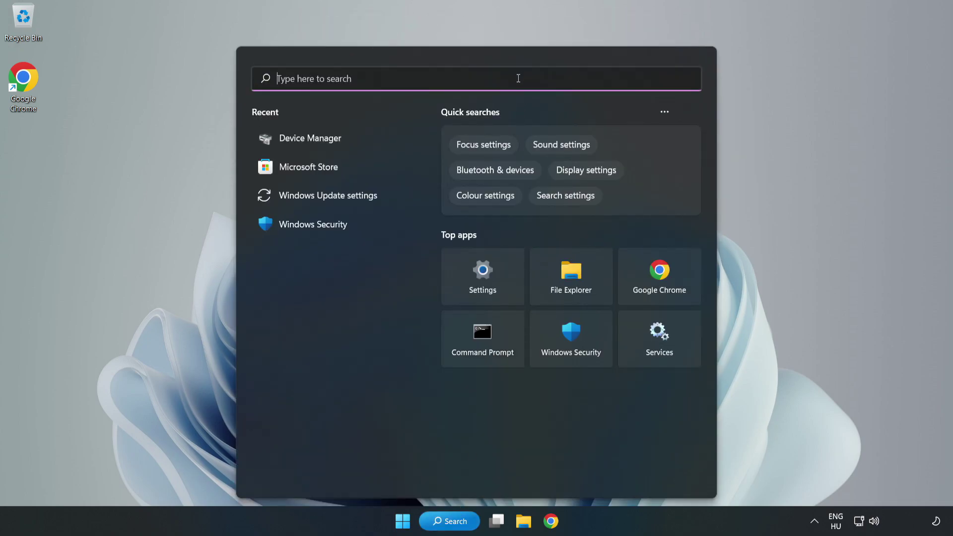
pyautogui.write('edit')
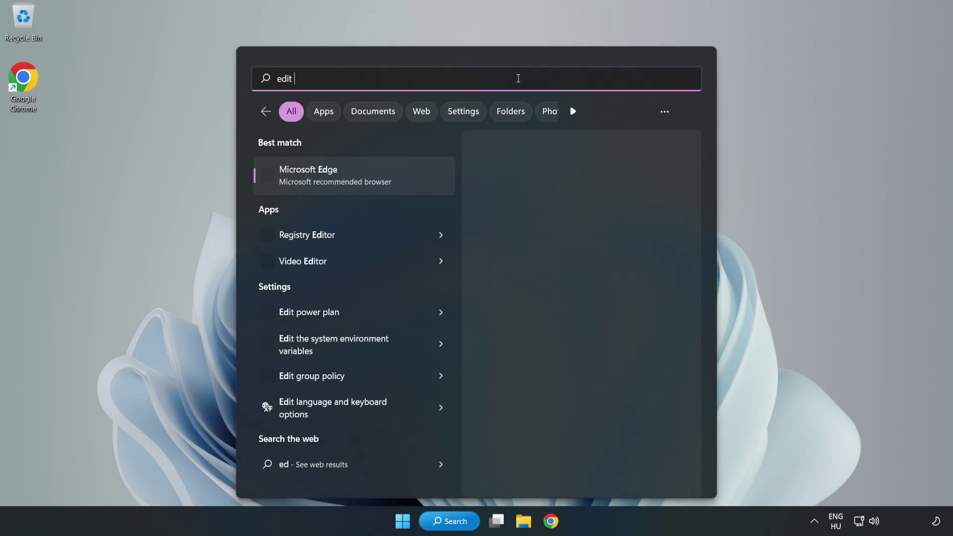
pyautogui.write(' power')
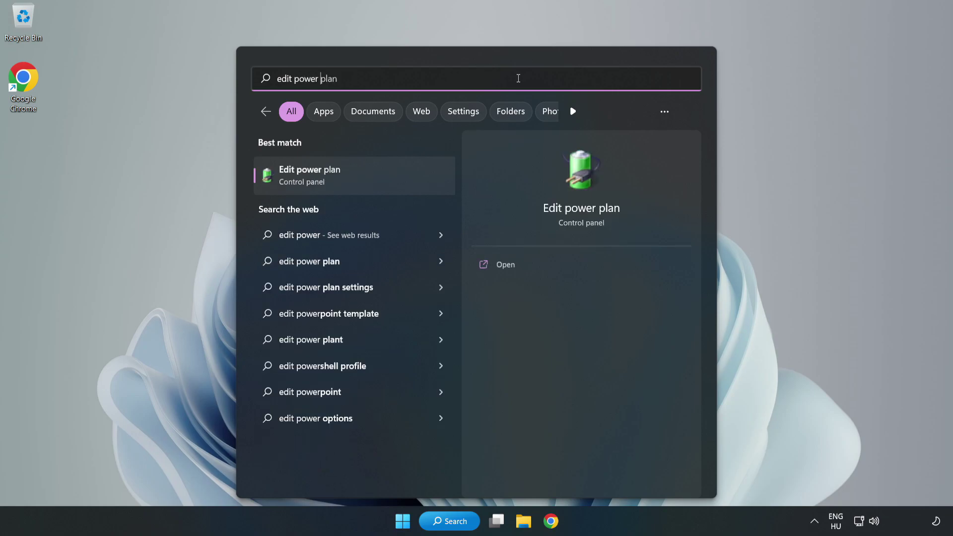
pyautogui.write(' plan')
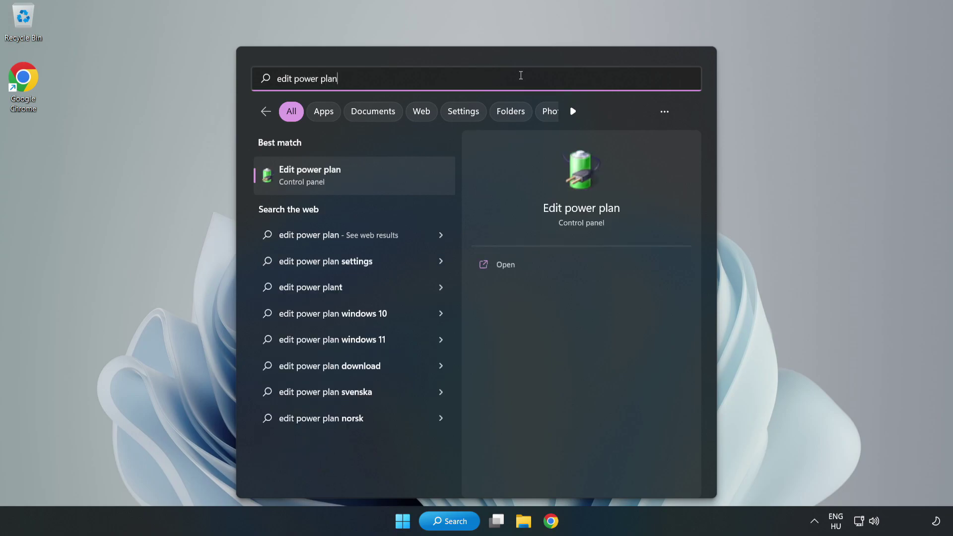
# - Make High performance the active power plan in Power Options, then close the window
pyautogui.click(360, 176)
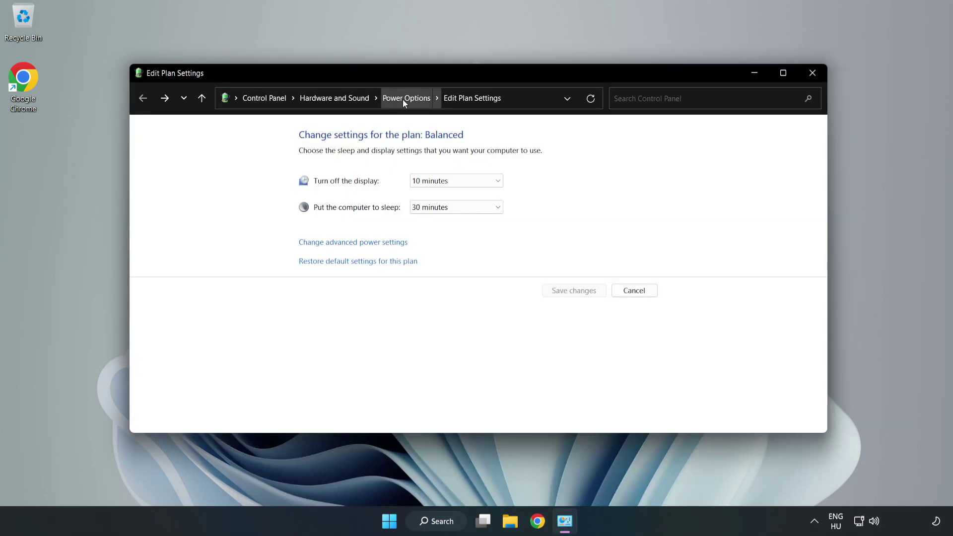
pyautogui.click(403, 99)
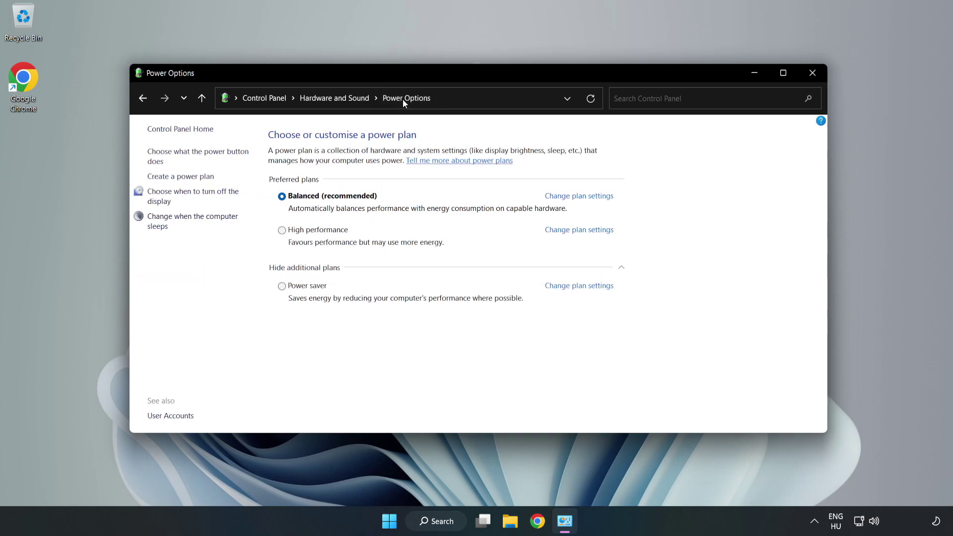
pyautogui.click(313, 232)
pyautogui.click(809, 77)
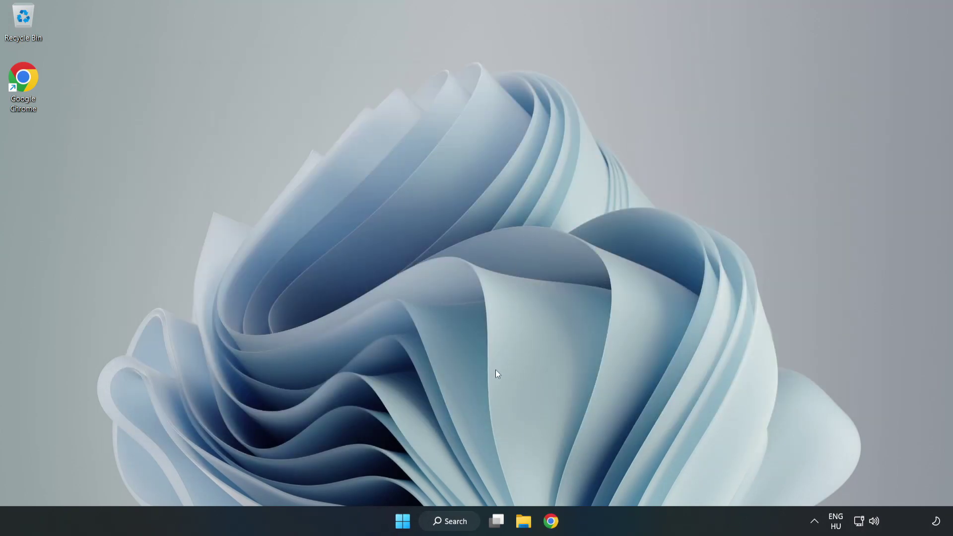
# - Search Windows for 'device manager'
pyautogui.click(462, 522)
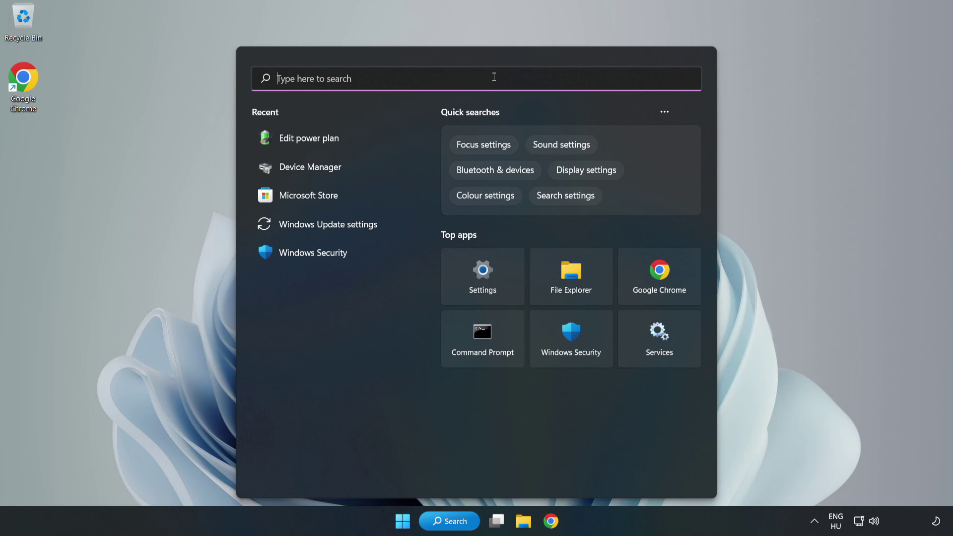
pyautogui.write('device mana')
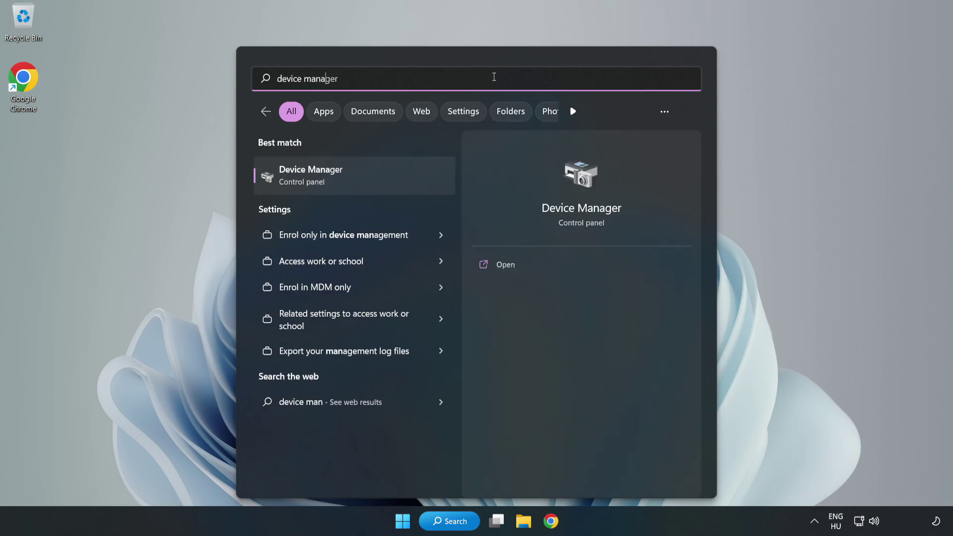
pyautogui.write('ger')
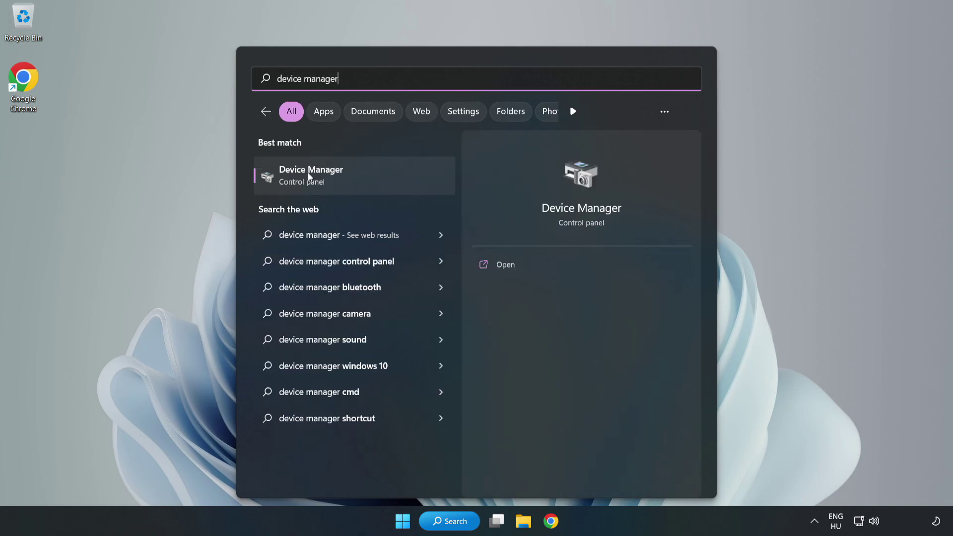
# - In Device Manager, expand Display adapters and right-click the VMware SVGA 3D adapter
pyautogui.click(347, 180)
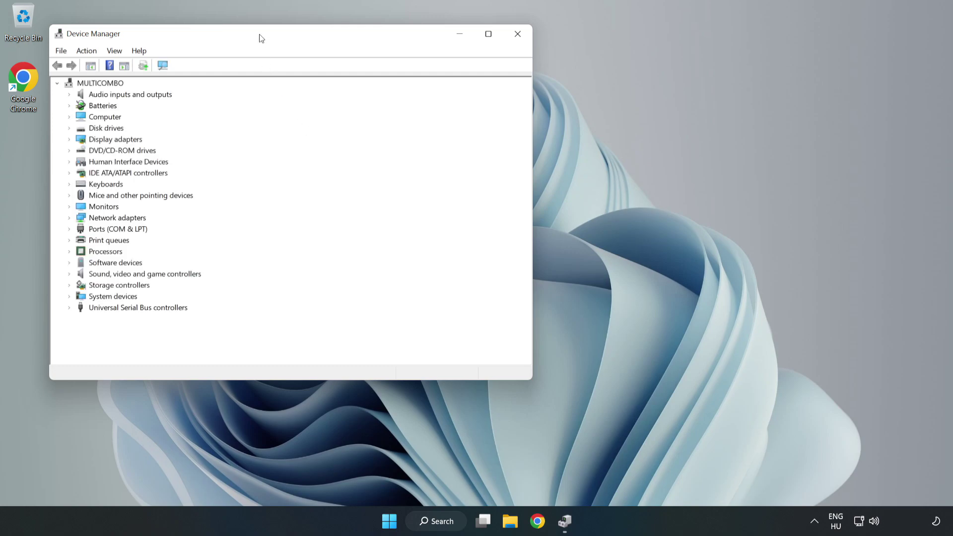
pyautogui.moveTo(260, 37); pyautogui.dragTo(438, 95)
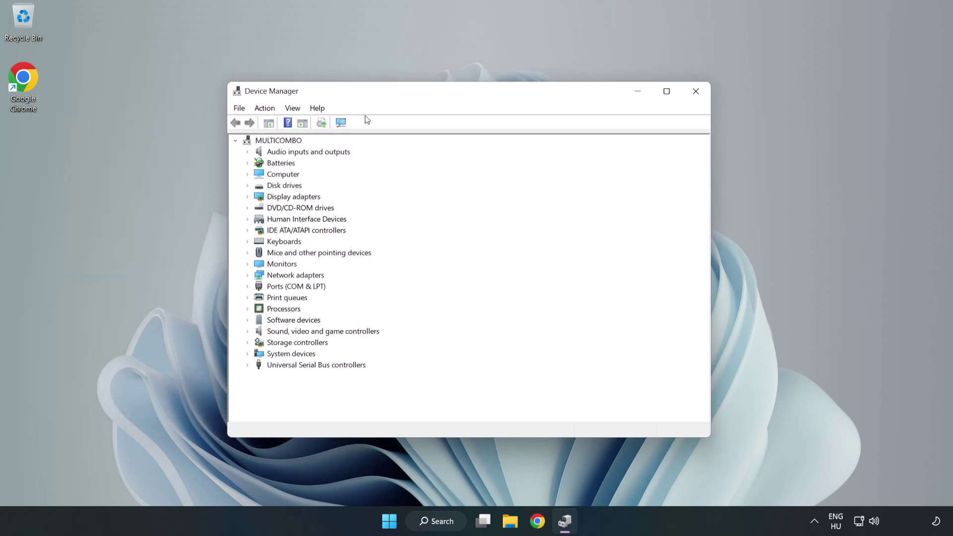
pyautogui.click(281, 198)
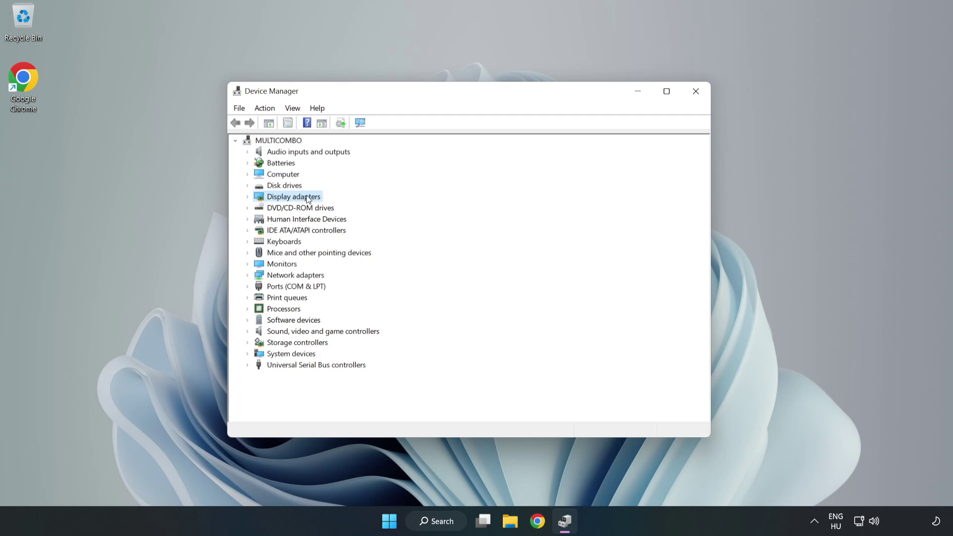
pyautogui.click(247, 197)
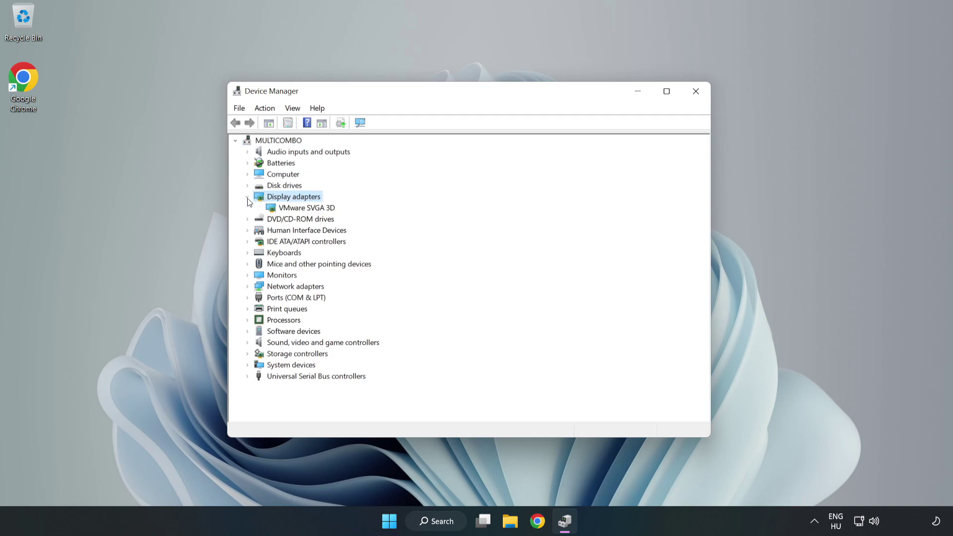
pyautogui.click(279, 209)
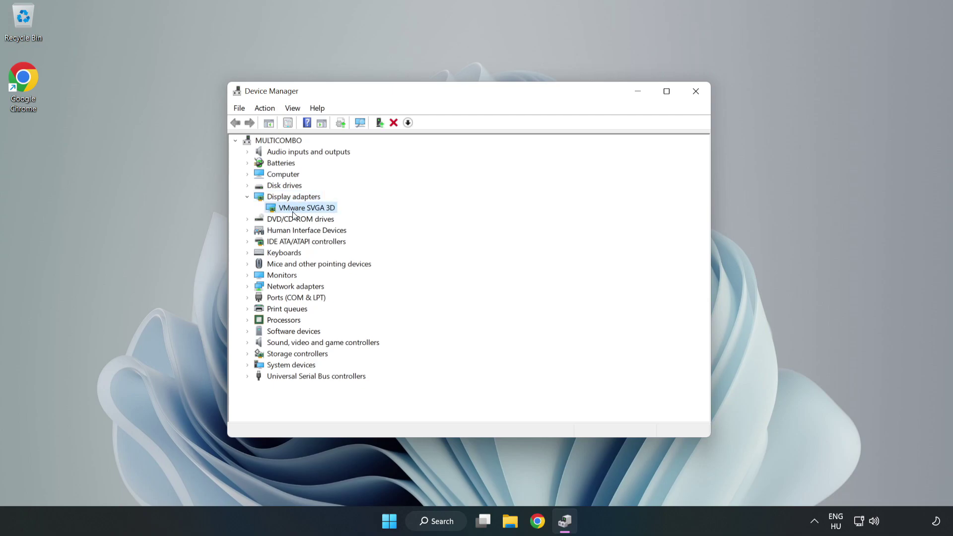
pyautogui.rightClick(304, 211)
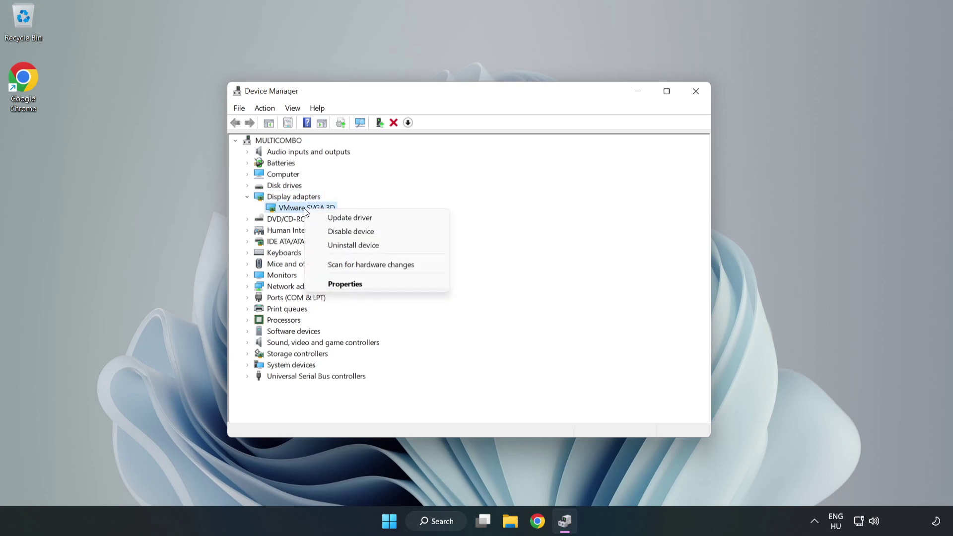
# - Auto-search for a VMware SVGA 3D driver update, confirm the best is installed, close Device Manager
pyautogui.click(359, 219)
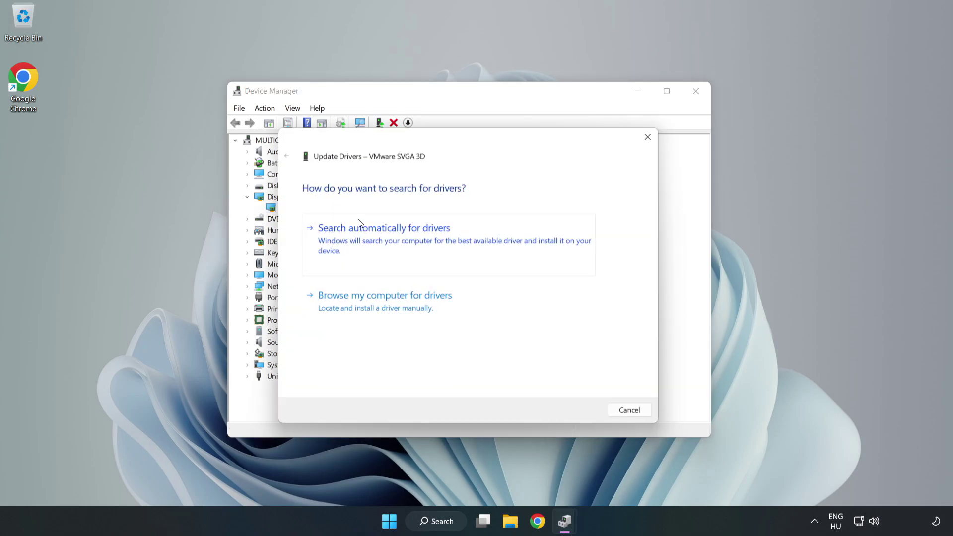
pyautogui.moveTo(387, 140); pyautogui.dragTo(395, 123)
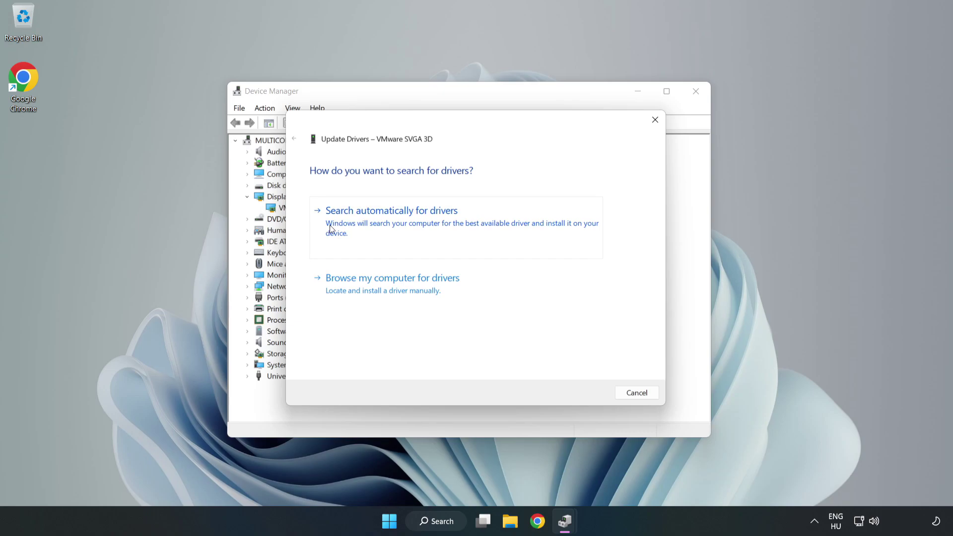
pyautogui.click(393, 226)
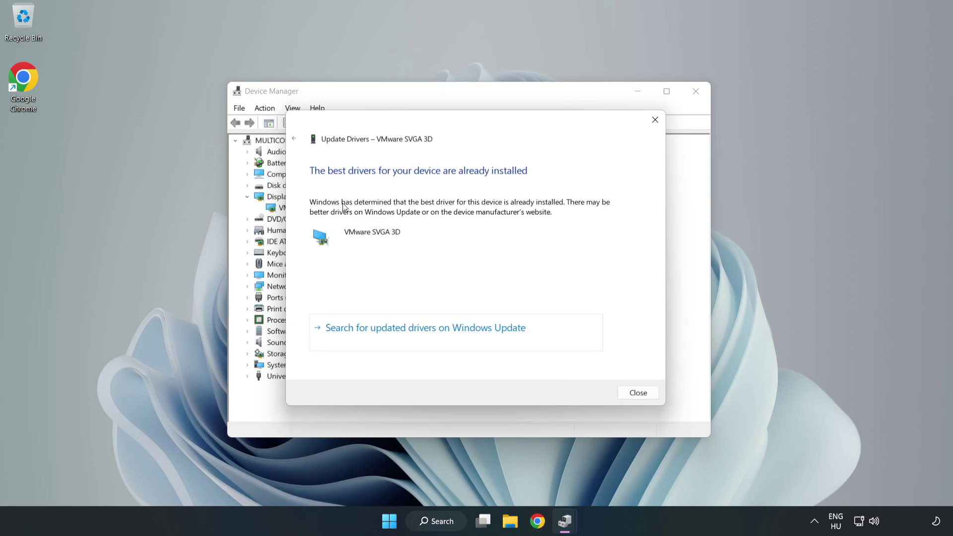
pyautogui.click(643, 393)
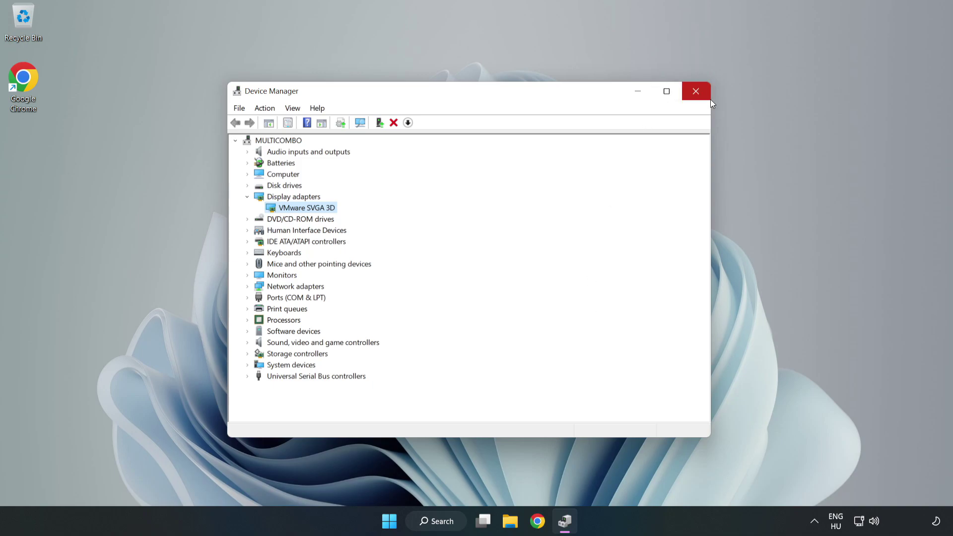
pyautogui.click(696, 92)
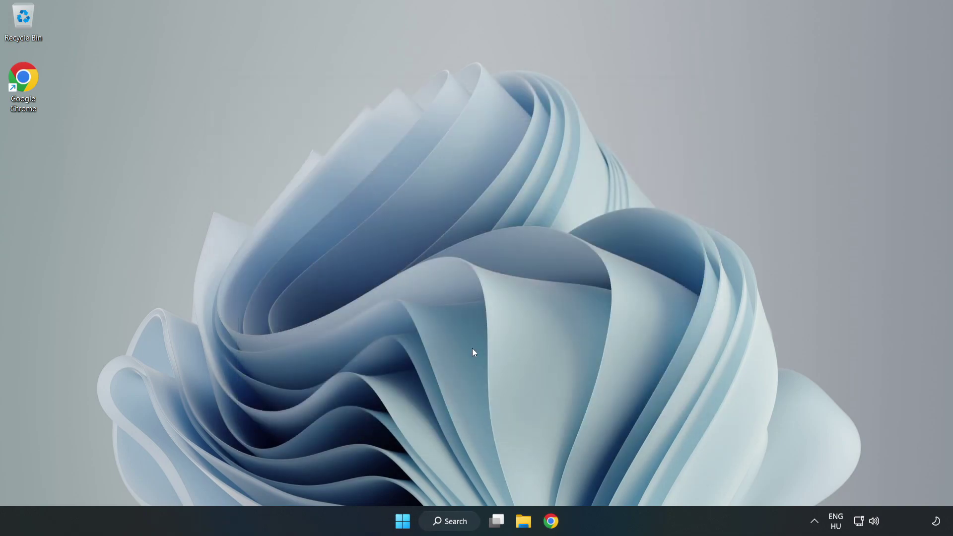
# - Search 'game mode' and open the Game Mode settings page
pyautogui.click(462, 522)
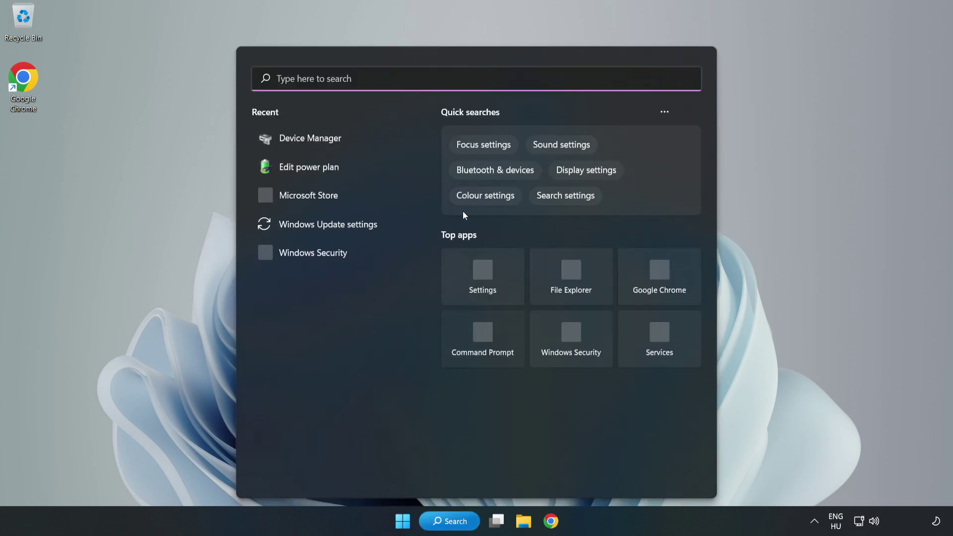
pyautogui.write('game mode')
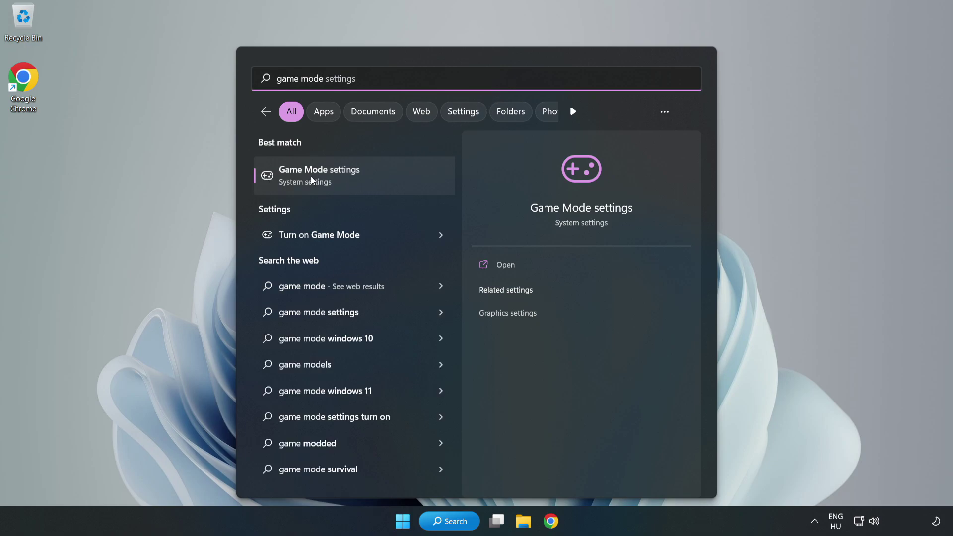
pyautogui.click(341, 179)
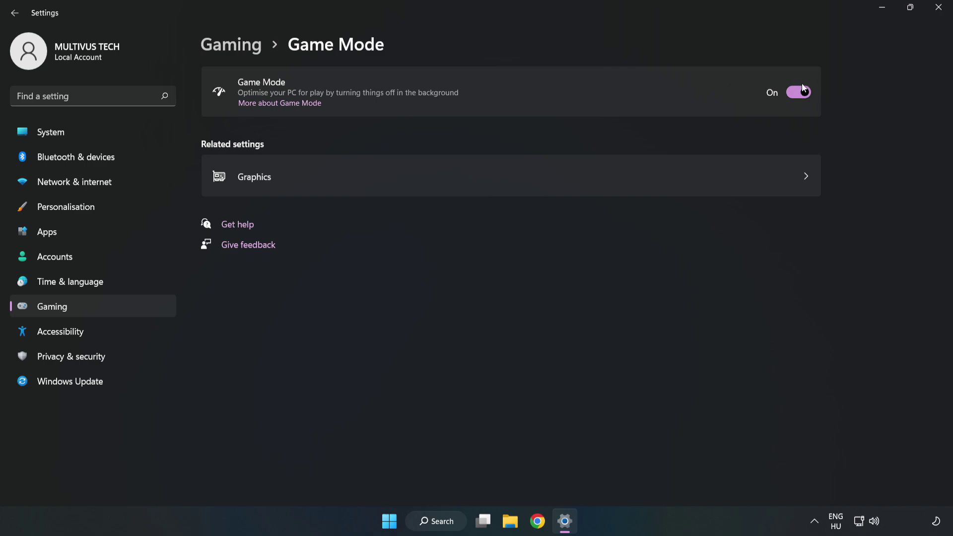
# - Switch off the Xbox Game Bar controller-button option, then close Settings
pyautogui.click(242, 51)
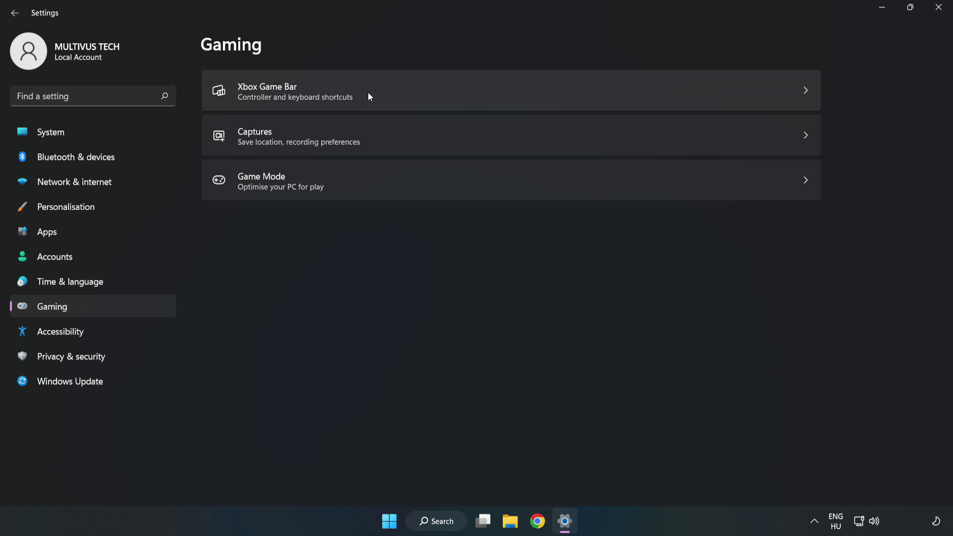
pyautogui.click(404, 90)
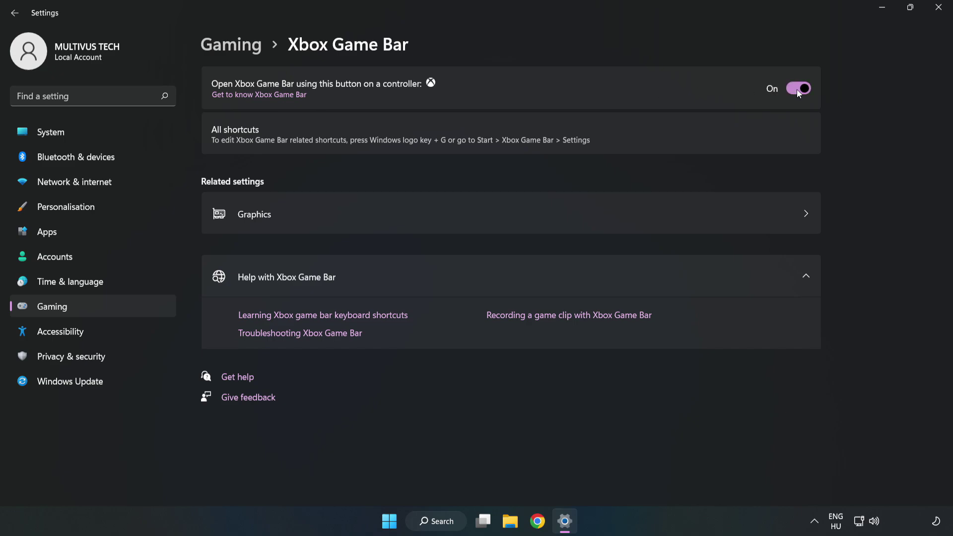
pyautogui.click(798, 91)
pyautogui.click(940, 16)
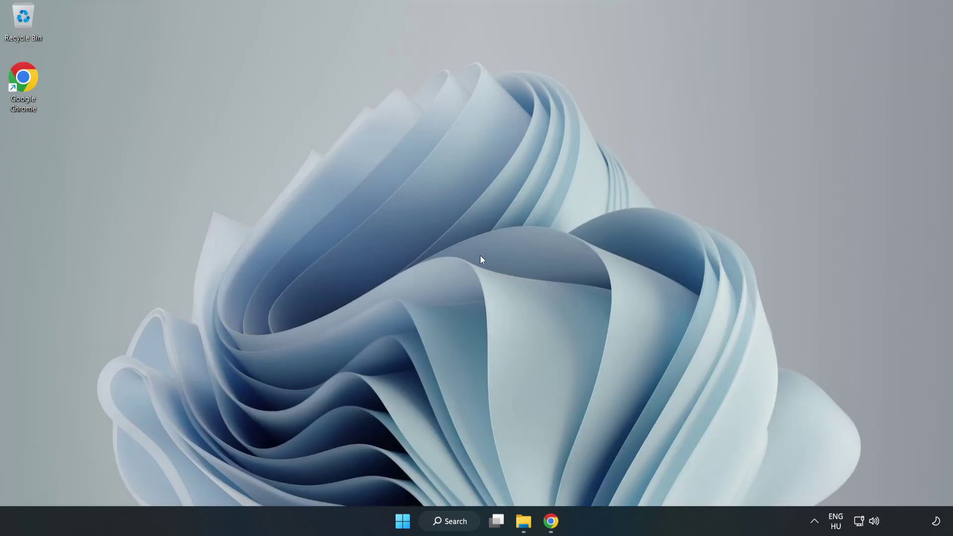
# - Launch Task Manager from the Start button's Win+X menu
pyautogui.rightClick(405, 526)
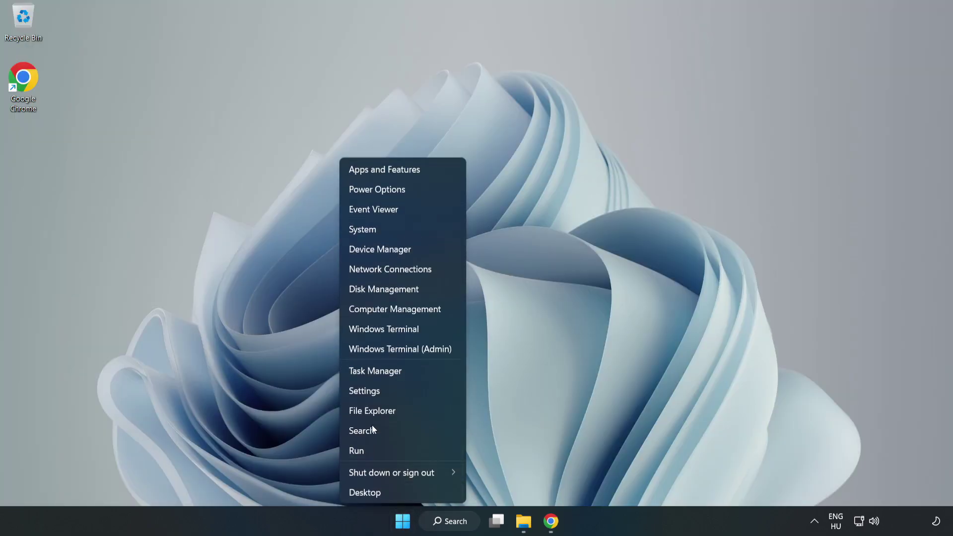
pyautogui.click(417, 375)
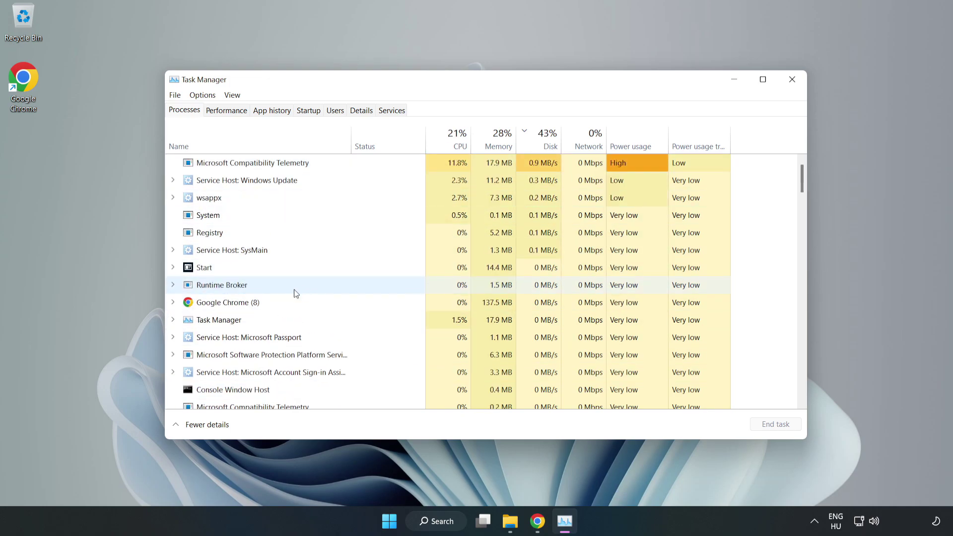
# - End the Google Chrome (8) process group and scroll through the process list
pyautogui.click(258, 303)
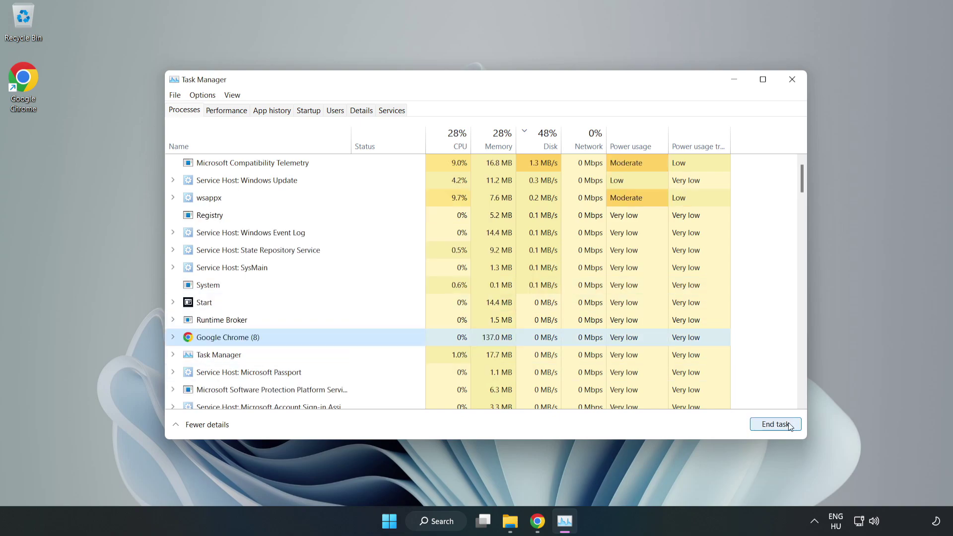
pyautogui.click(769, 425)
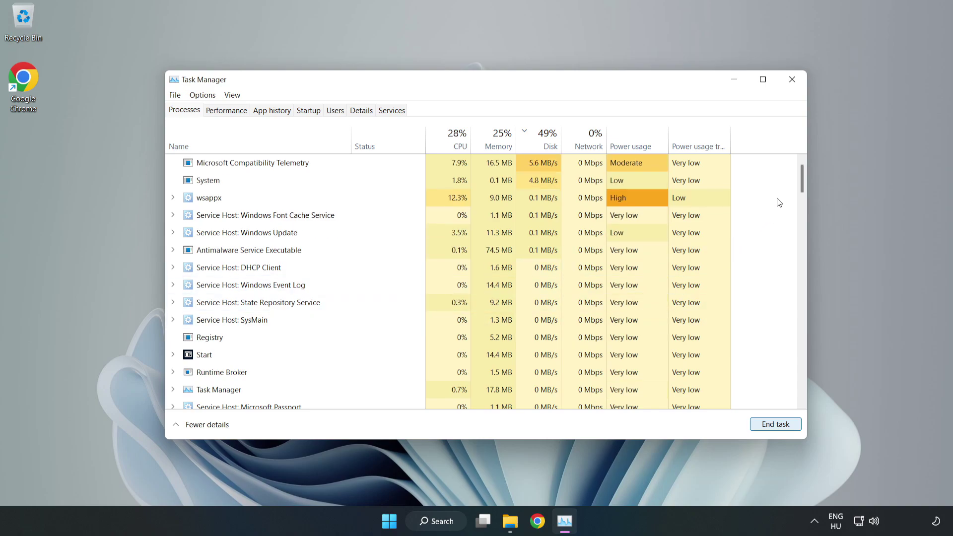
pyautogui.moveTo(804, 181); pyautogui.dragTo(807, 212)
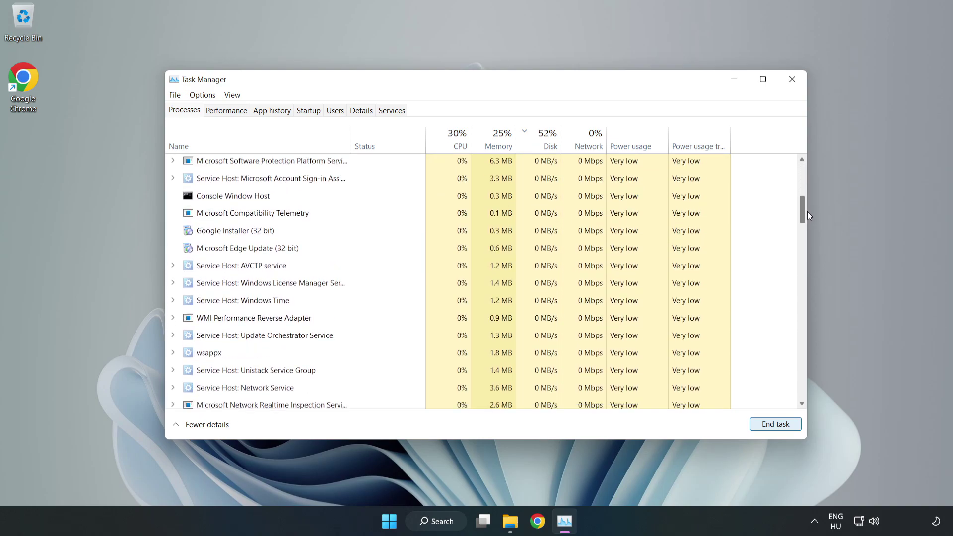
pyautogui.moveTo(807, 213)
pyautogui.mouseDown()
pyautogui.moveTo(803, 341)
pyautogui.moveTo(793, 187)
pyautogui.mouseUp()
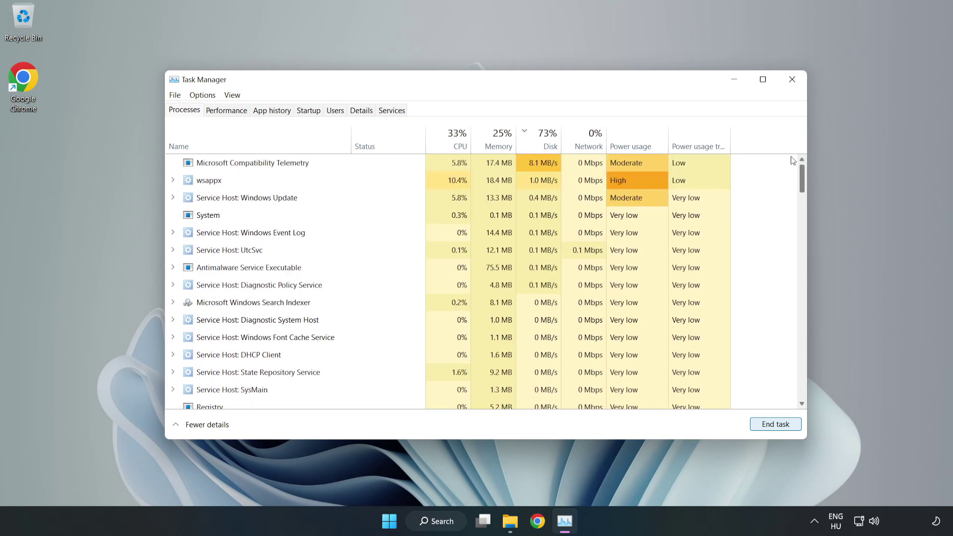
# - Disable Cortana, Phone Link, Terminal and Xbox App Services at startup, then close Task Manager
pyautogui.click(313, 114)
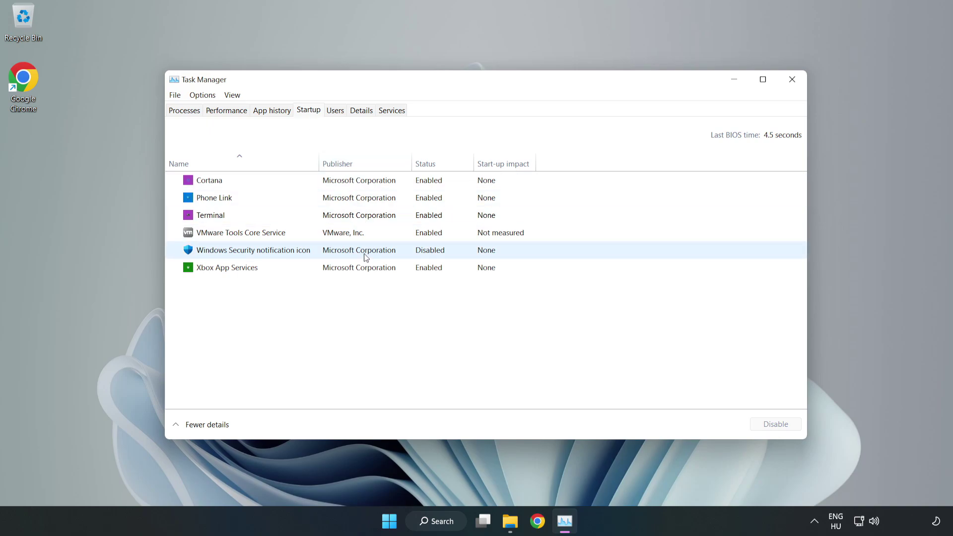
pyautogui.click(359, 180)
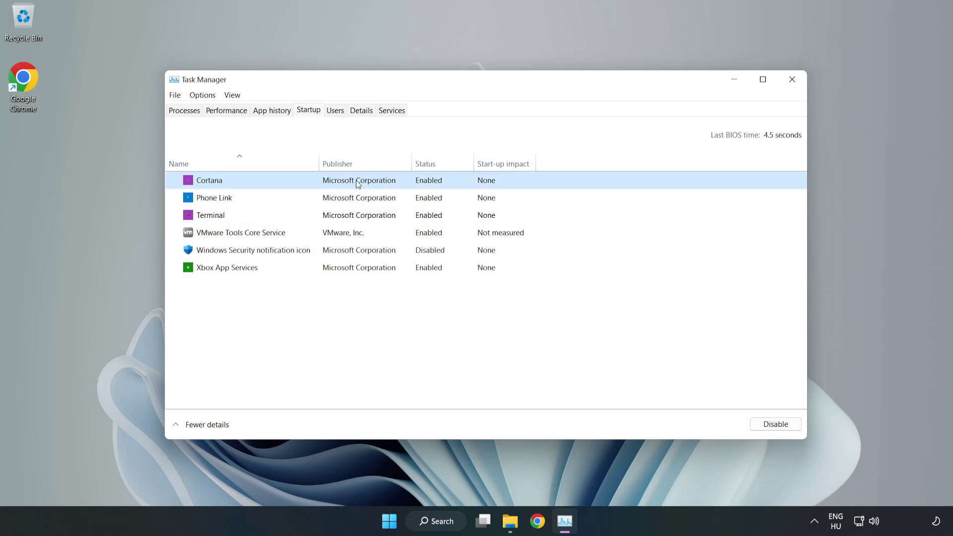
pyautogui.click(766, 430)
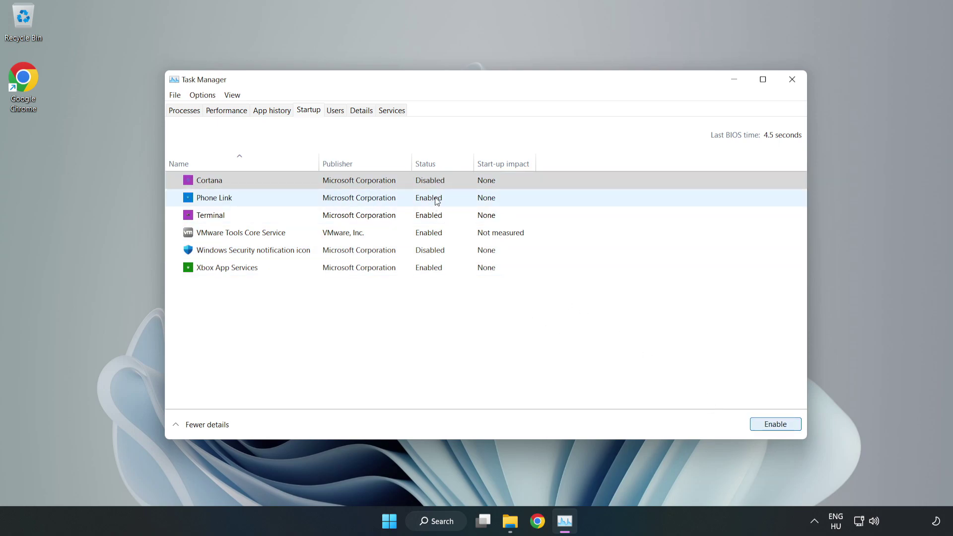
pyautogui.click(438, 200)
pyautogui.click(769, 425)
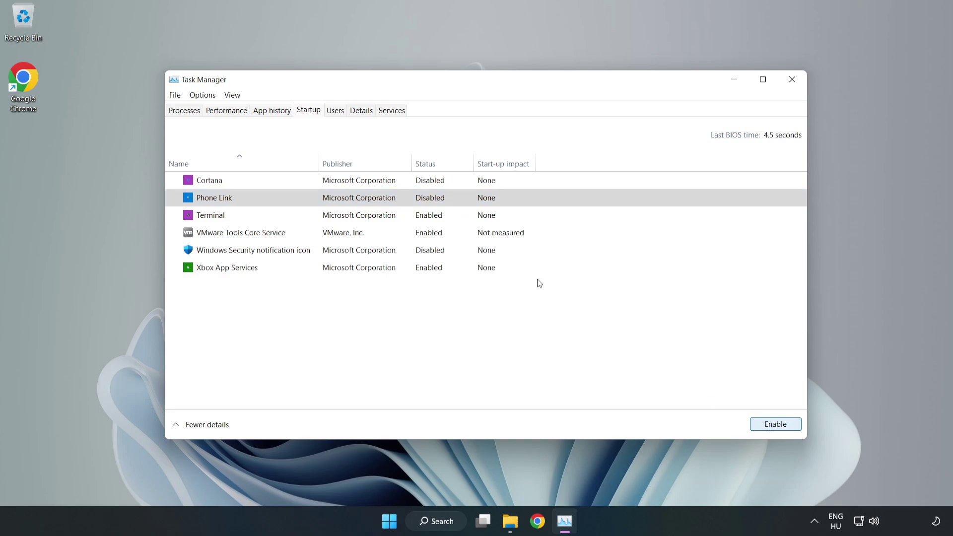
pyautogui.click(438, 219)
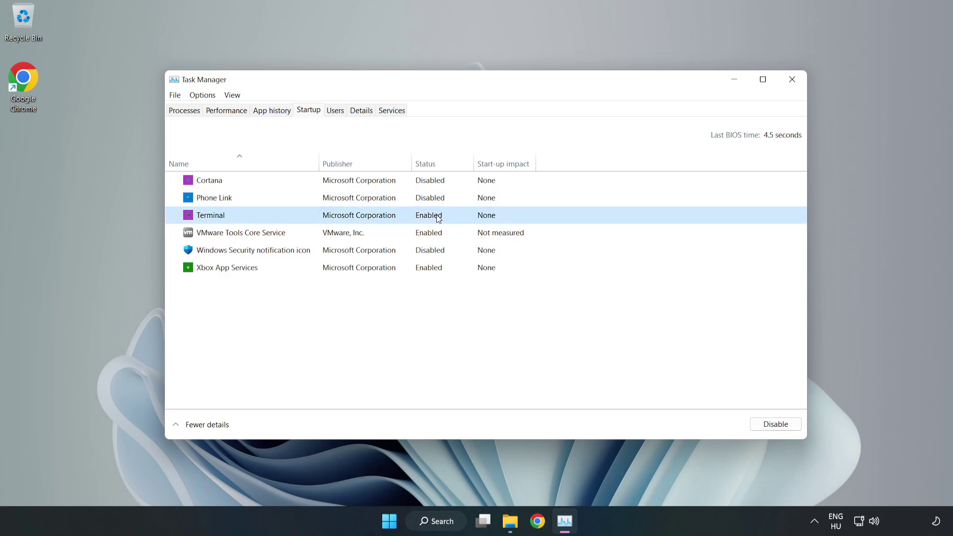
pyautogui.click(778, 426)
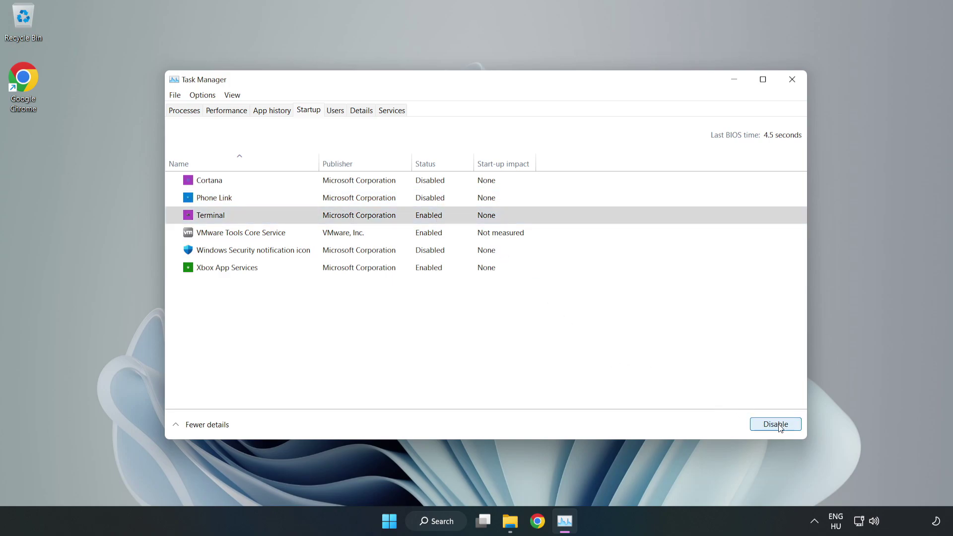
pyautogui.click(327, 268)
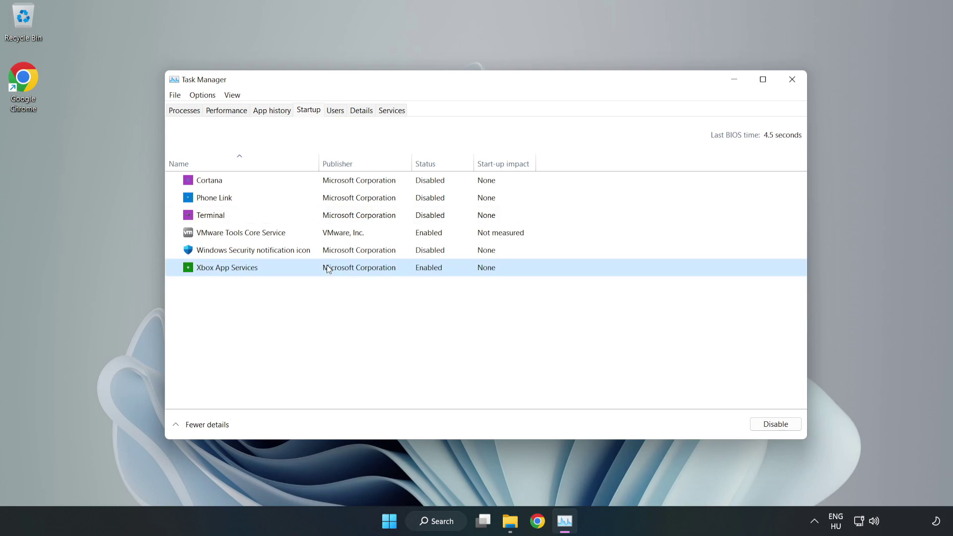
pyautogui.click(758, 426)
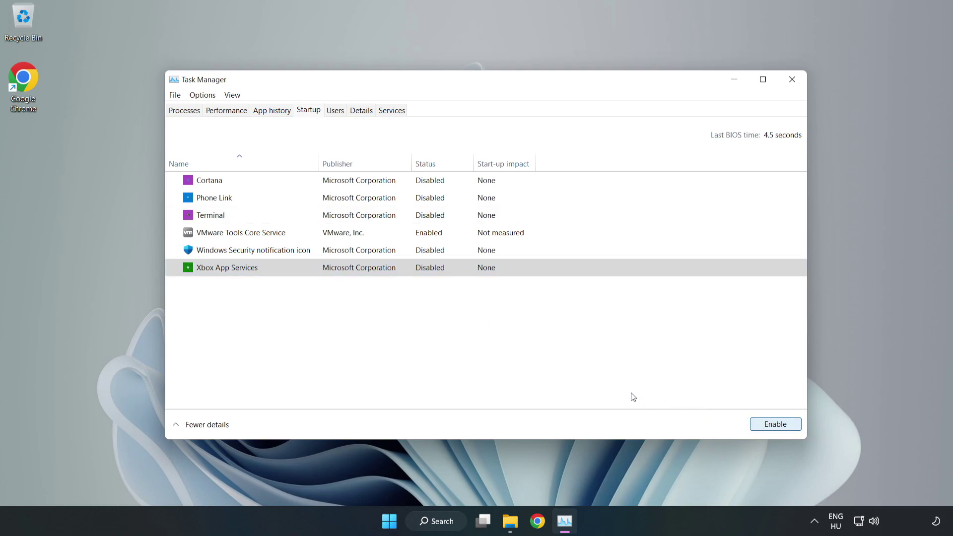
pyautogui.click(792, 85)
# - Close Task Manager and run a Windows Update check, which finds the PC up to date as of 09:37
pyautogui.click(792, 85)
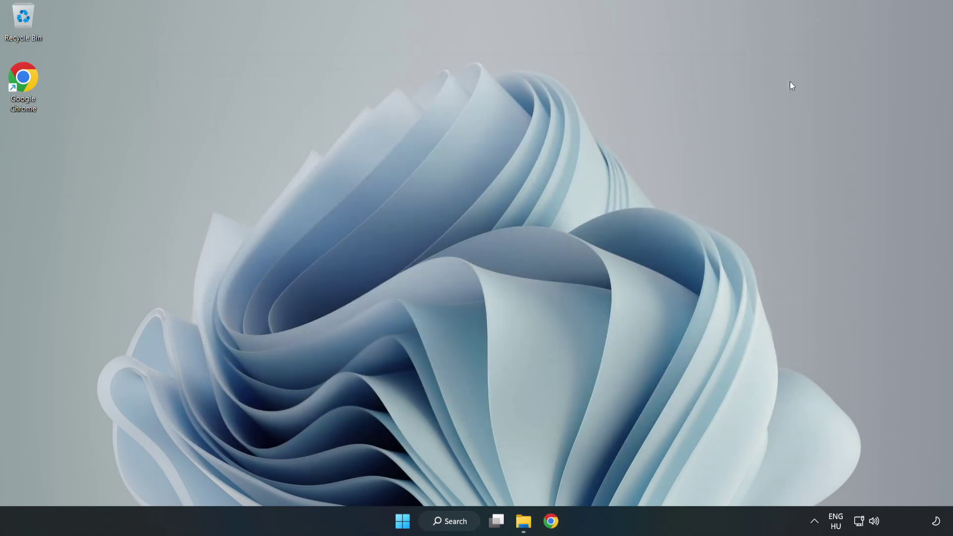
pyautogui.click(457, 524)
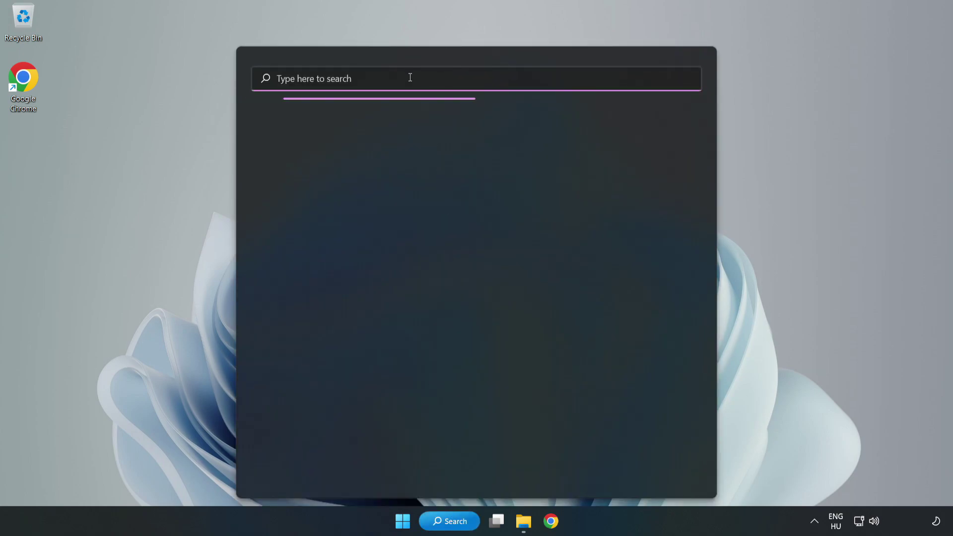
pyautogui.write('update')
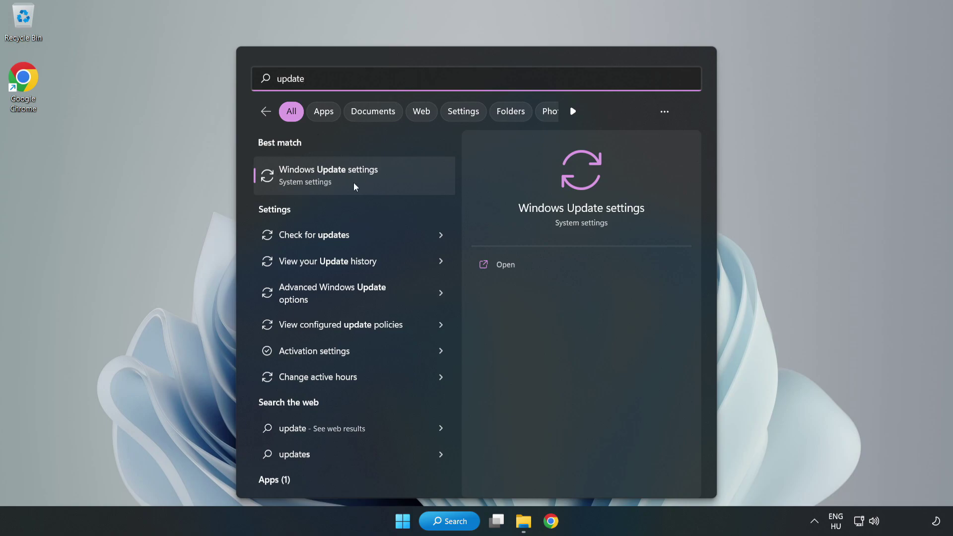
pyautogui.click(388, 186)
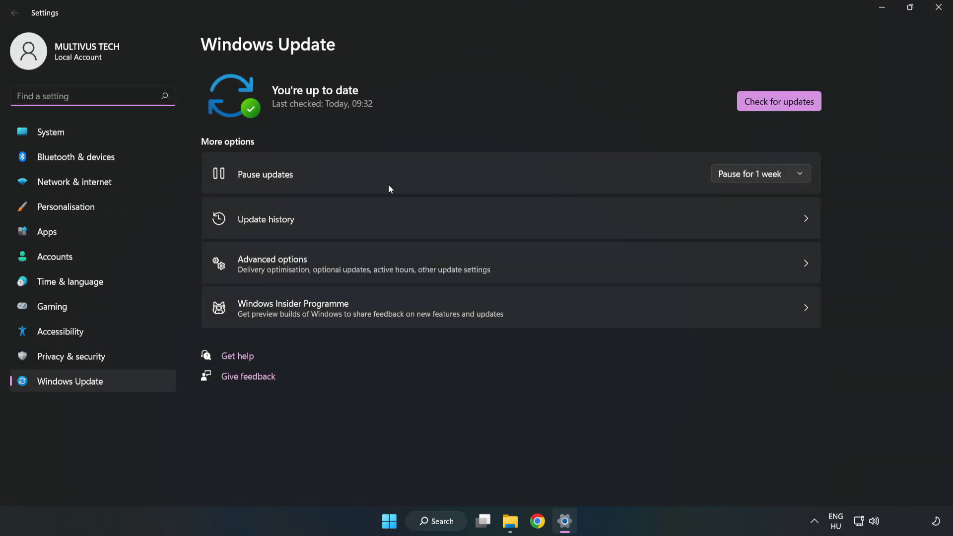
pyautogui.click(819, 102)
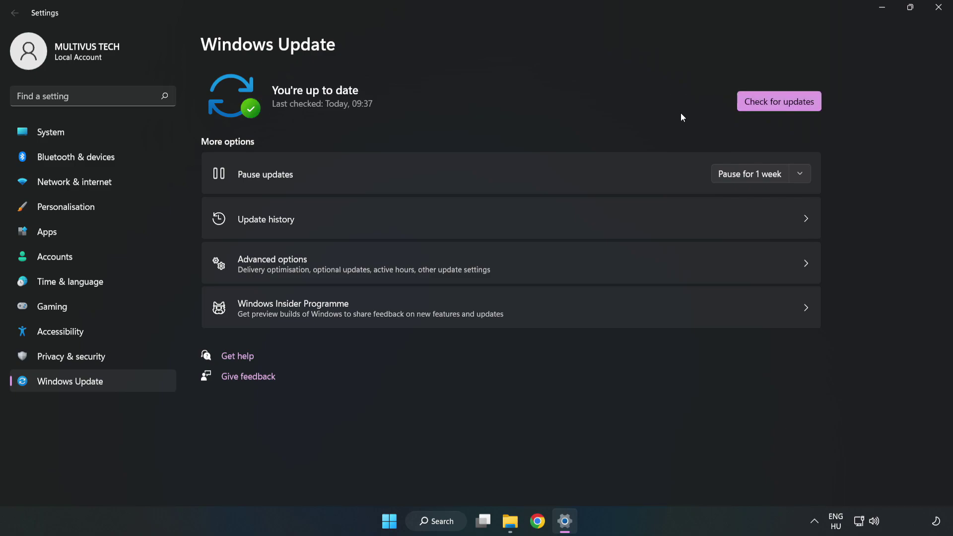
# - Launch Registry Editor with regedit and expand HKEY_CURRENT_USER > System to reveal GameConfigStore
pyautogui.click(935, 12)
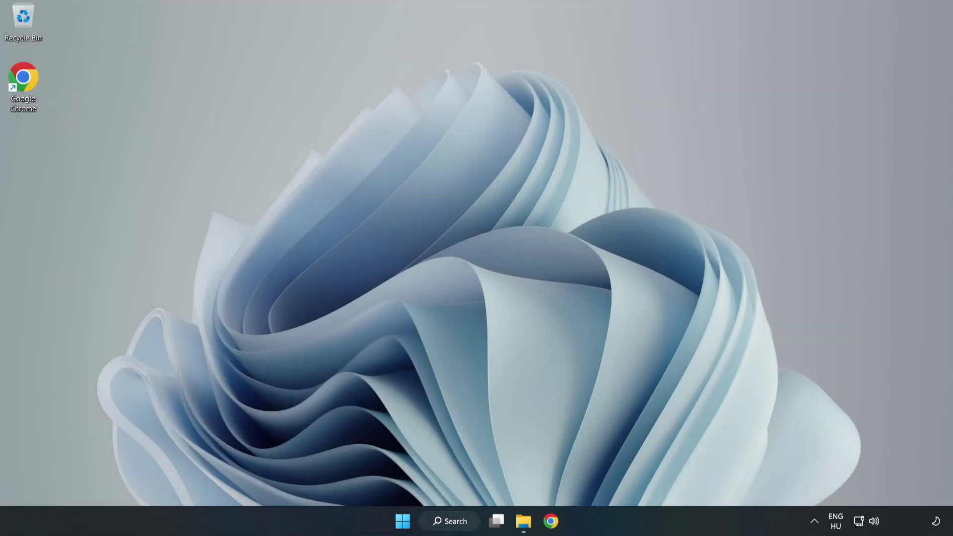
pyautogui.click(466, 526)
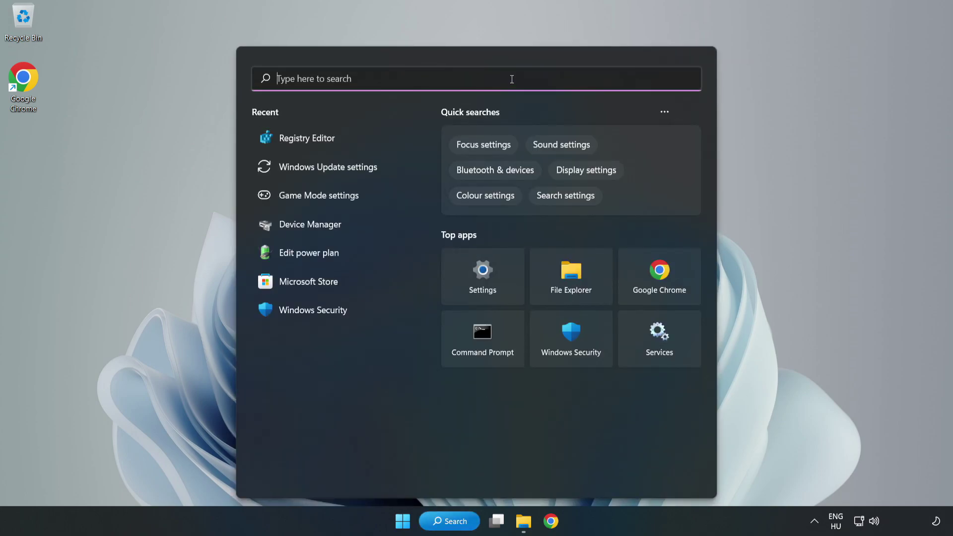
pyautogui.write('regedit')
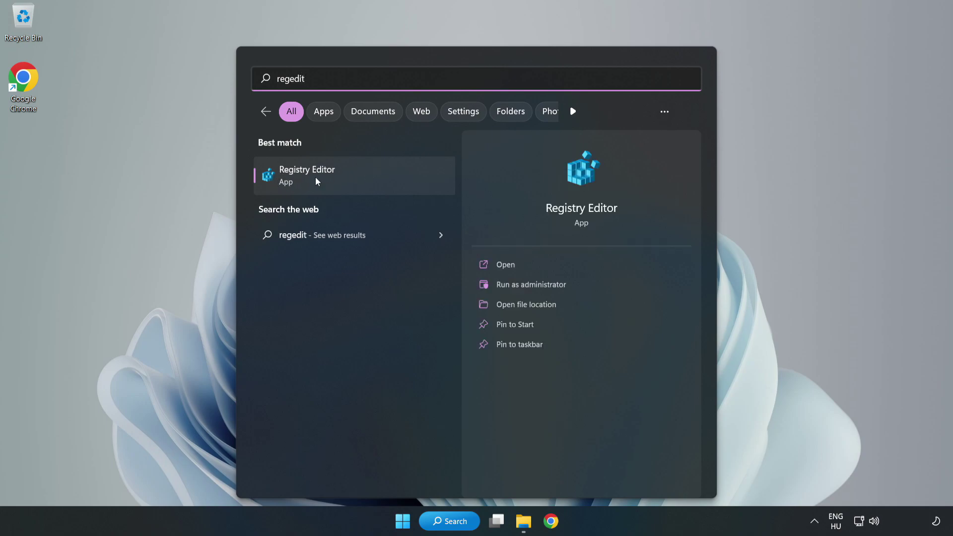
pyautogui.click(364, 177)
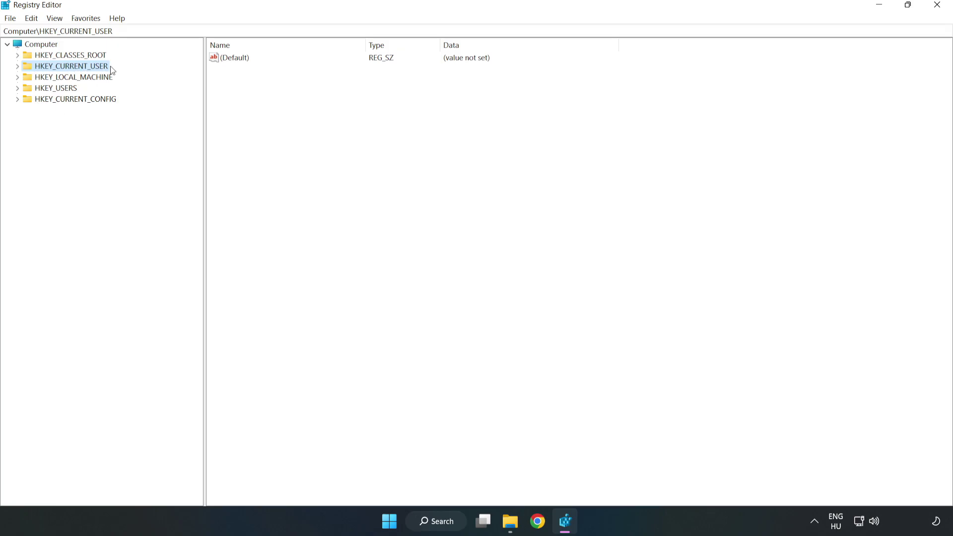
pyautogui.click(18, 68)
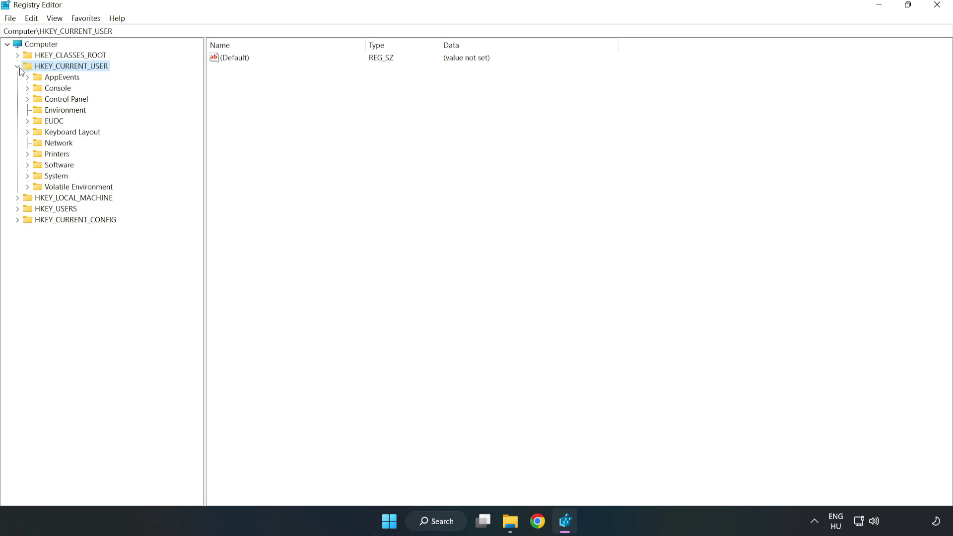
pyautogui.click(27, 176)
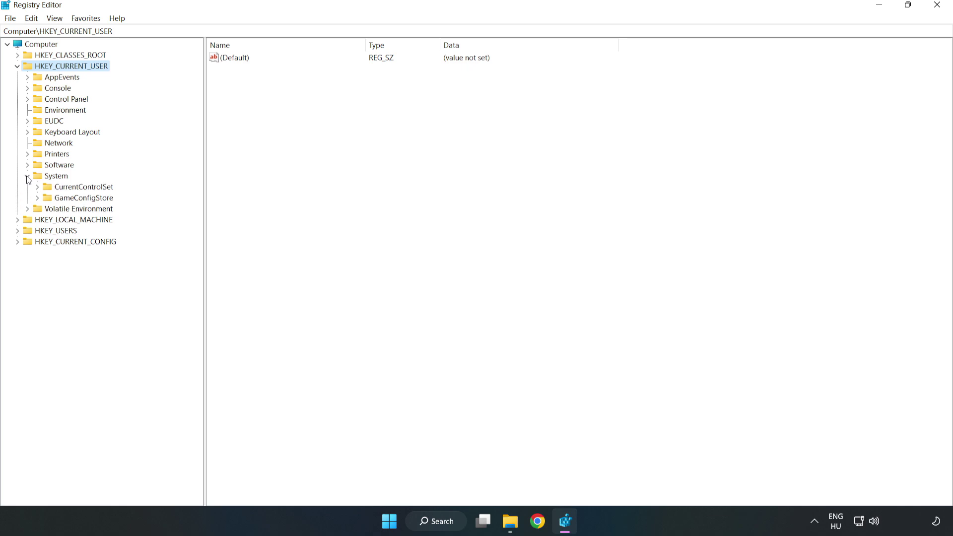
# - Change GameDVR_Enabled under GameConfigStore from 1 to 0
pyautogui.click(80, 199)
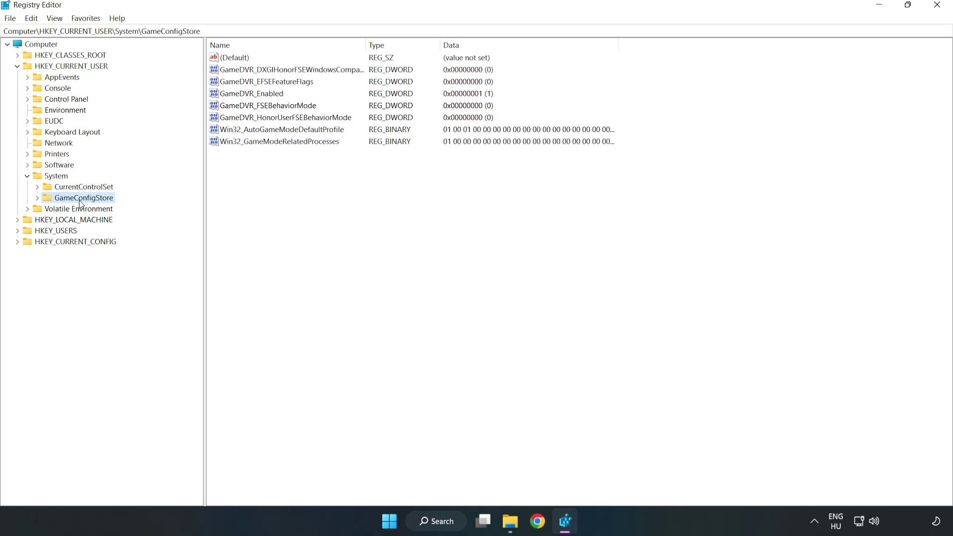
pyautogui.click(233, 94)
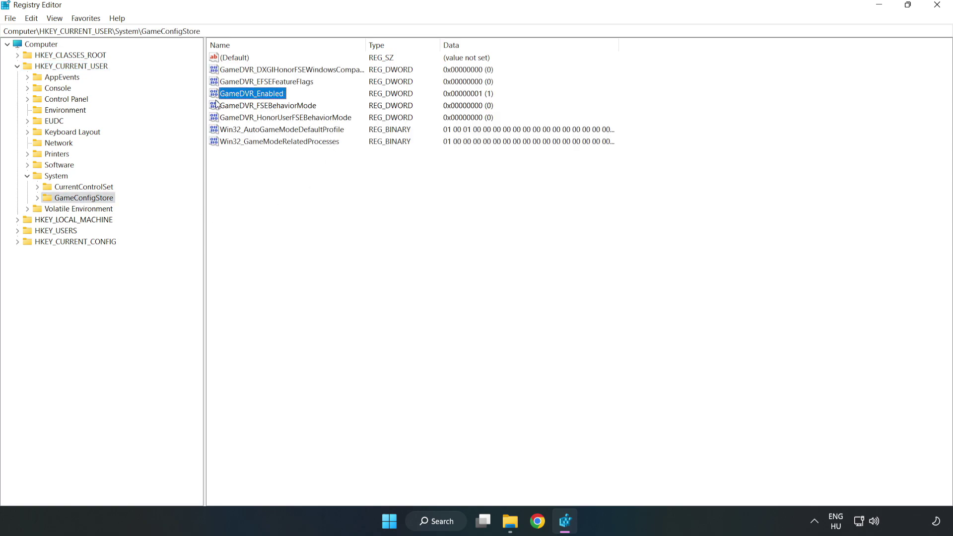
pyautogui.rightClick(260, 98)
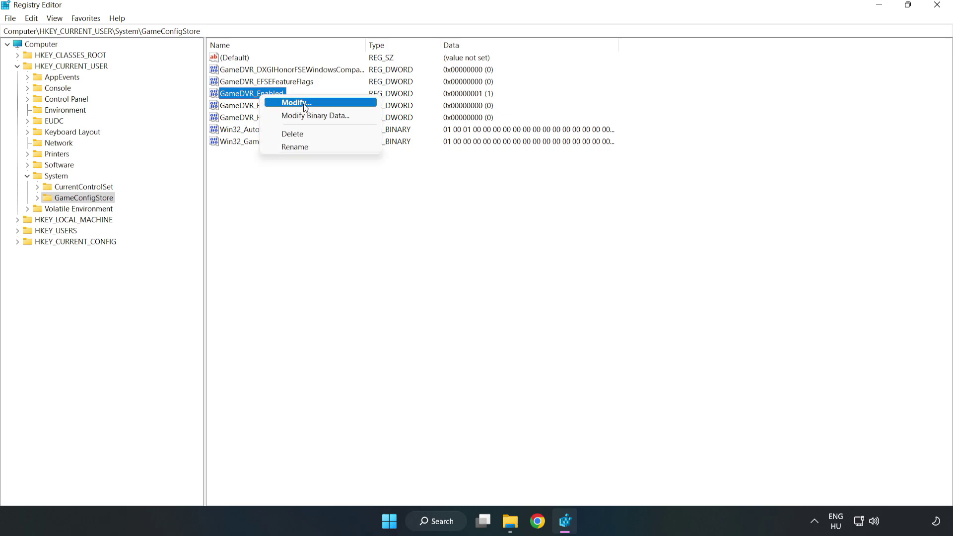
pyautogui.click(303, 106)
pyautogui.moveTo(198, 72)
pyautogui.mouseDown()
pyautogui.moveTo(337, 135)
pyautogui.moveTo(533, 201)
pyautogui.mouseUp()
pyautogui.click(399, 257)
pyautogui.moveTo(400, 258); pyautogui.dragTo(331, 248)
pyautogui.write('0')
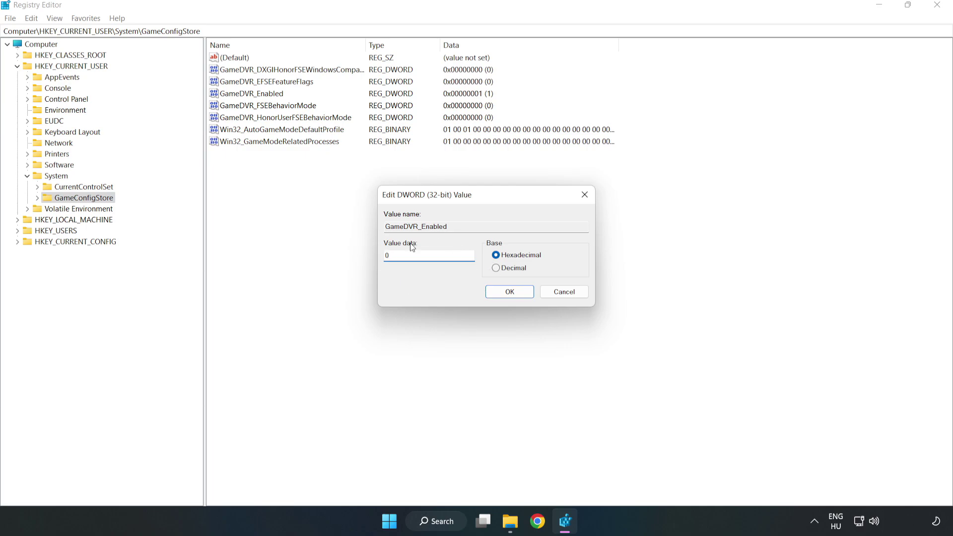
pyautogui.click(509, 292)
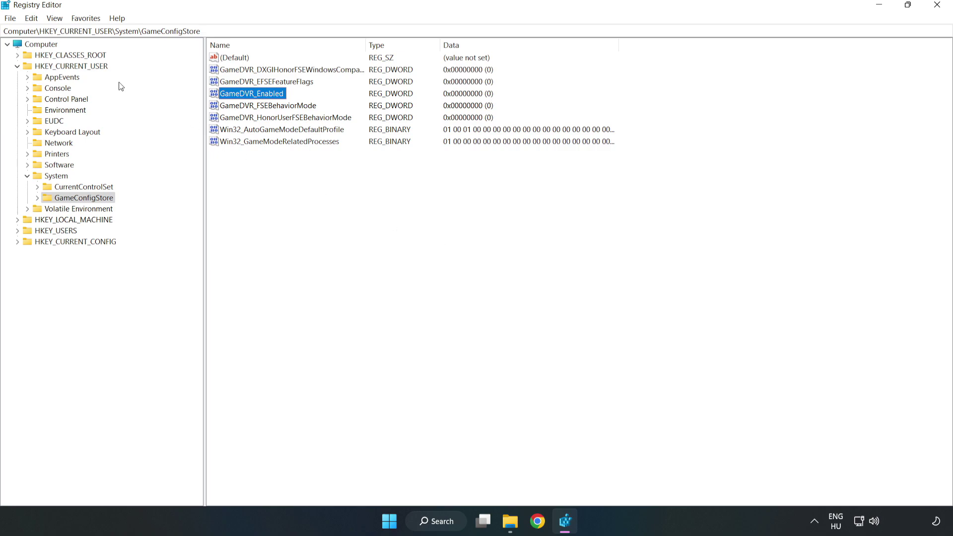
# - Expand HKEY_LOCAL_MACHINE > SOFTWARE > Microsoft > PolicyManager > default > ApplicationManagement to reveal AllowGameDVR
pyautogui.click(17, 66)
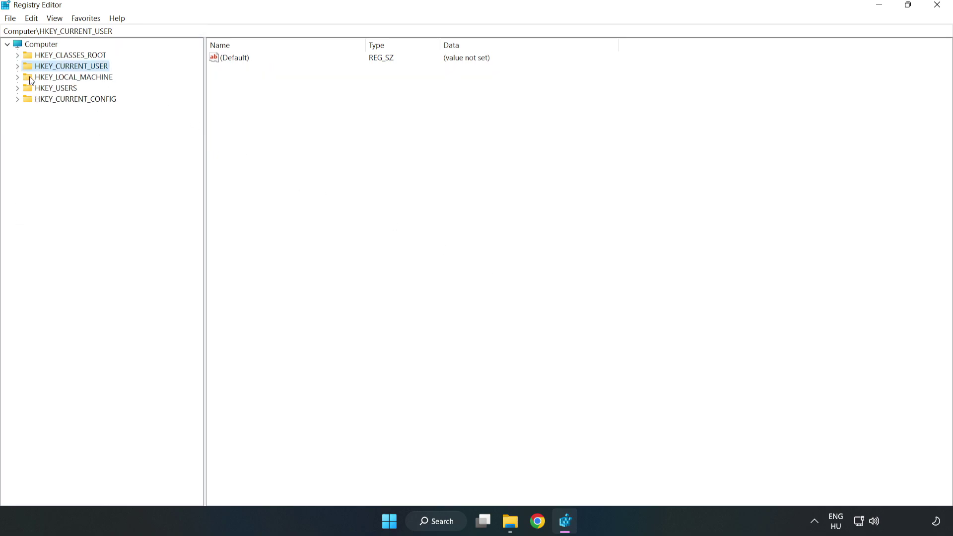
pyautogui.doubleClick(23, 79)
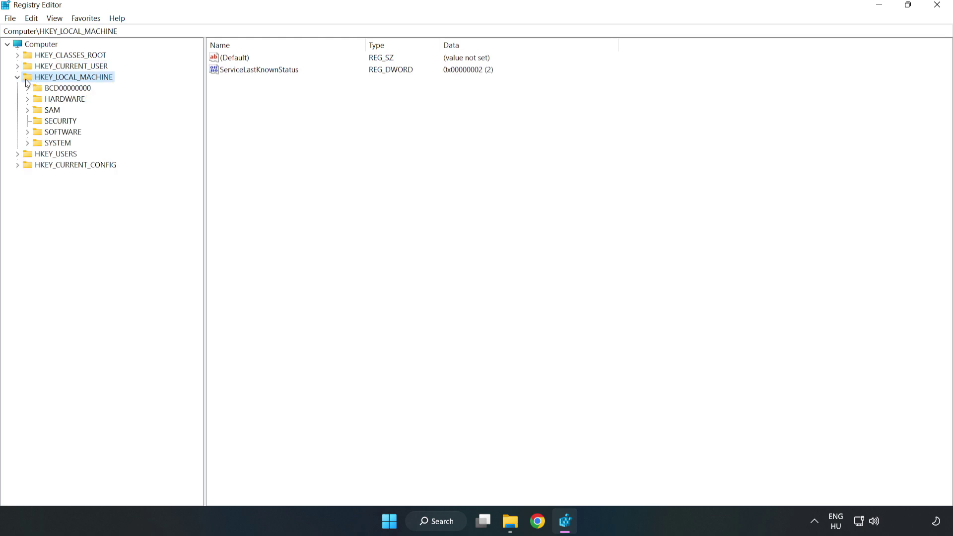
pyautogui.click(28, 132)
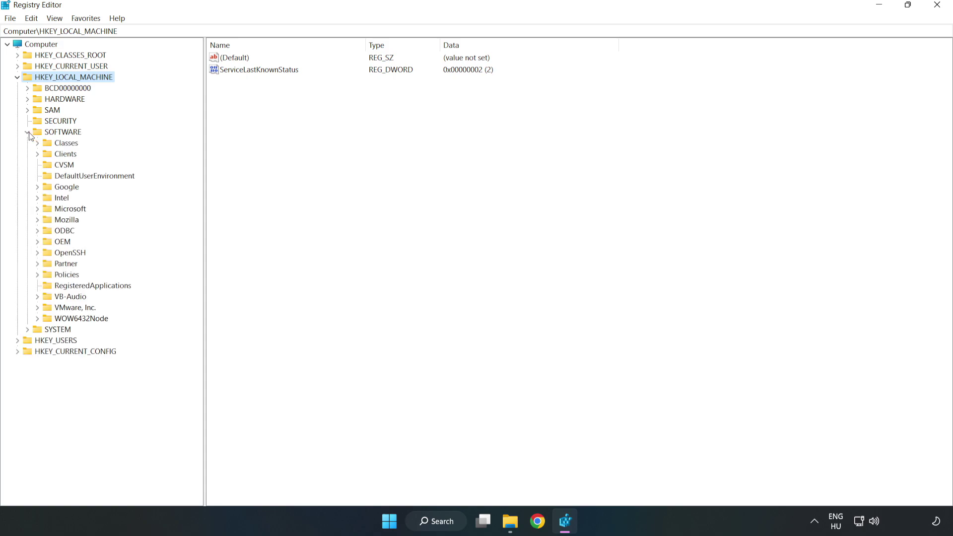
pyautogui.click(38, 210)
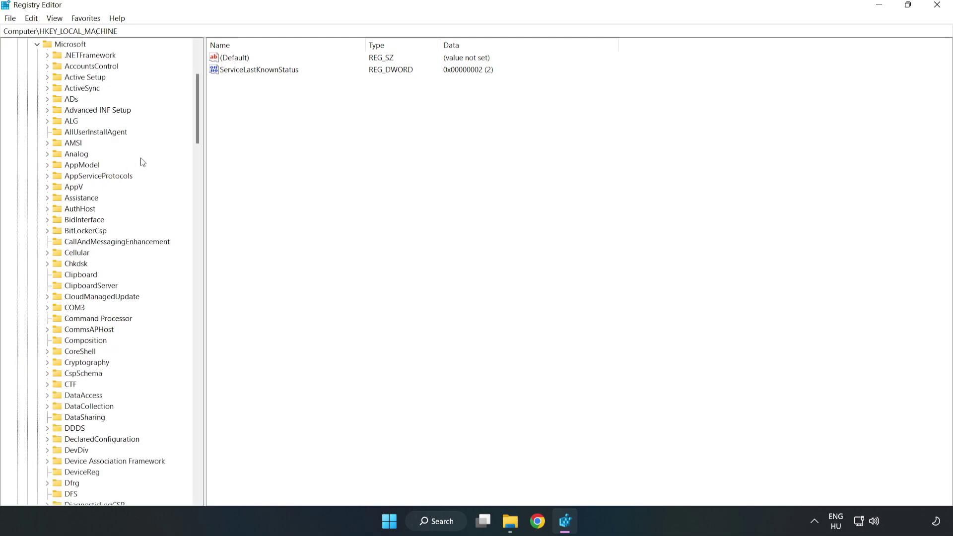
pyautogui.moveTo(197, 127)
pyautogui.mouseDown()
pyautogui.moveTo(218, 360)
pyautogui.moveTo(215, 353)
pyautogui.mouseUp()
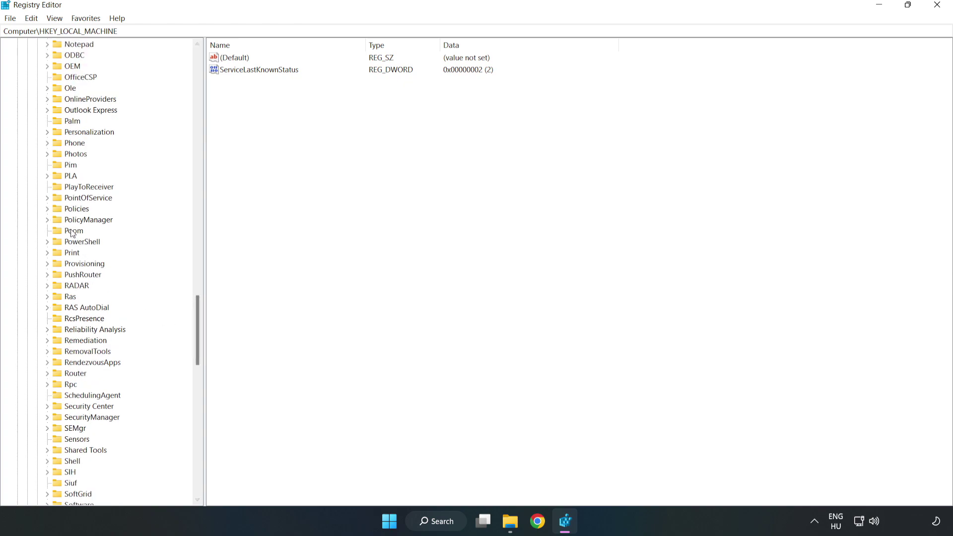
pyautogui.click(47, 220)
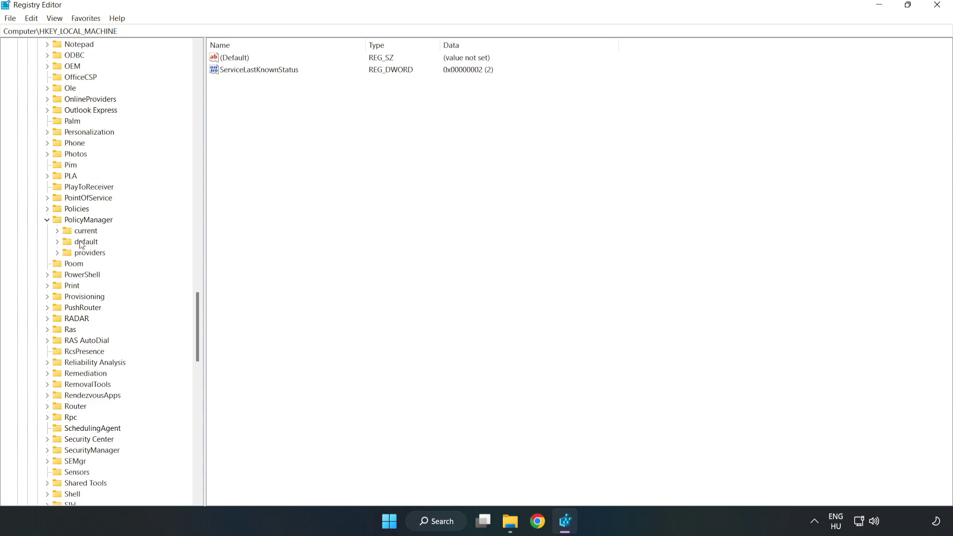
pyautogui.click(57, 242)
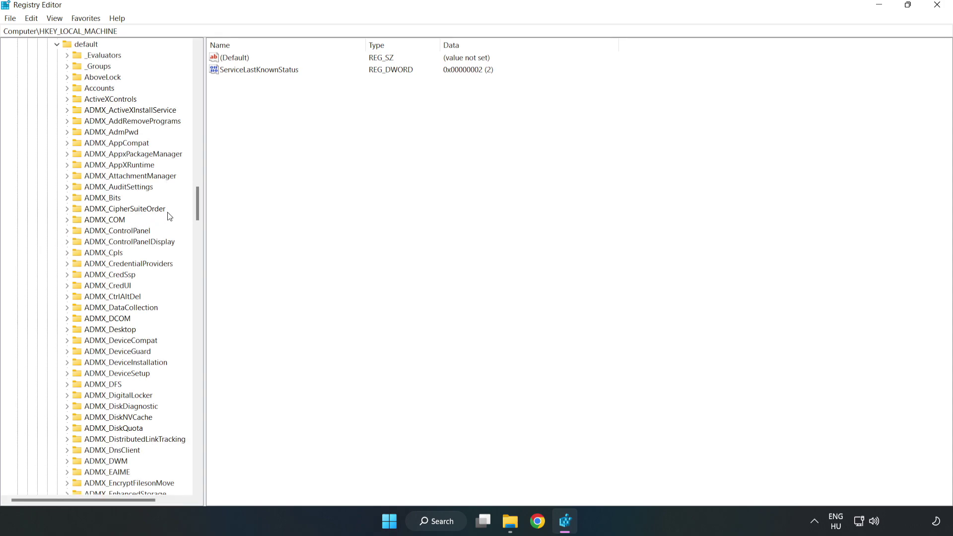
pyautogui.moveTo(198, 204); pyautogui.dragTo(195, 320)
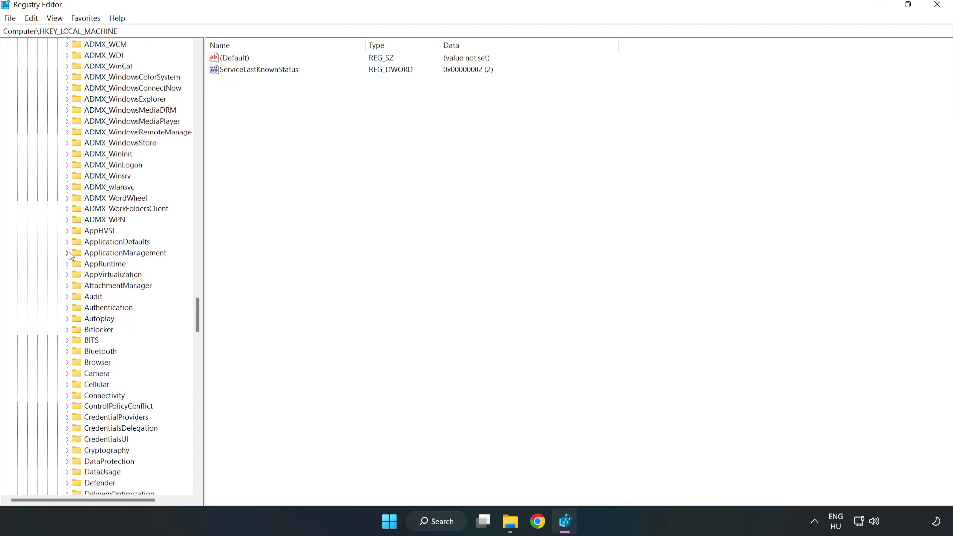
pyautogui.click(69, 254)
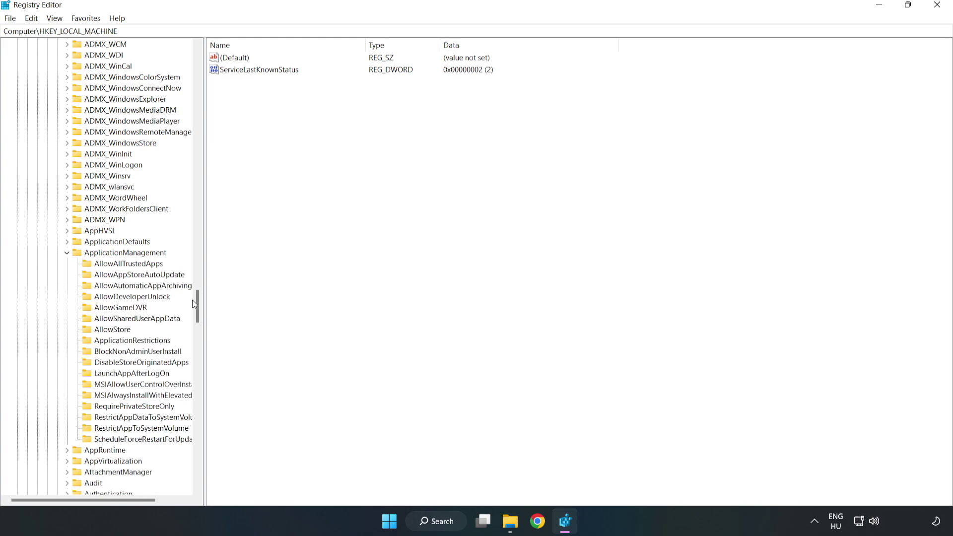
# - Set AllowGameDVR's value entry to 0 and close Registry Editor
pyautogui.click(110, 307)
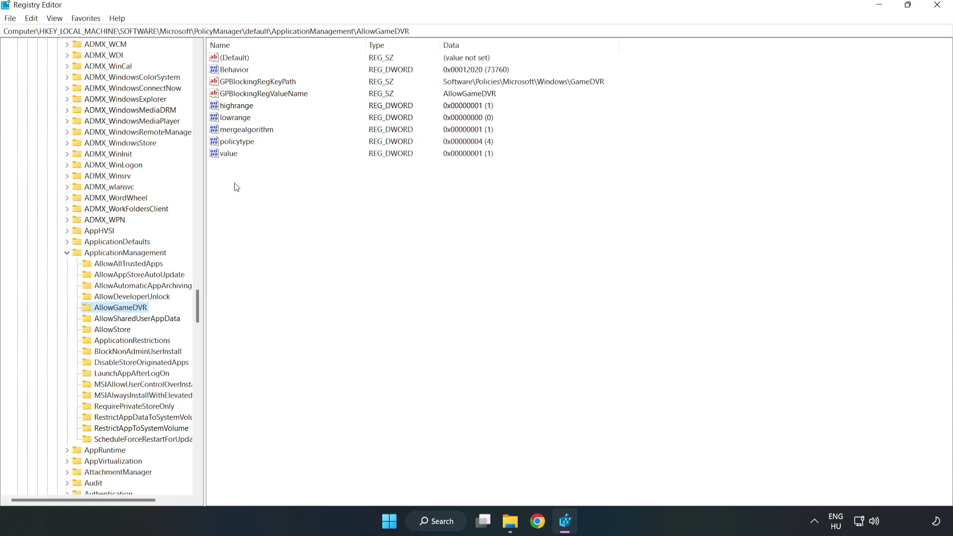
pyautogui.click(222, 157)
pyautogui.rightClick(233, 158)
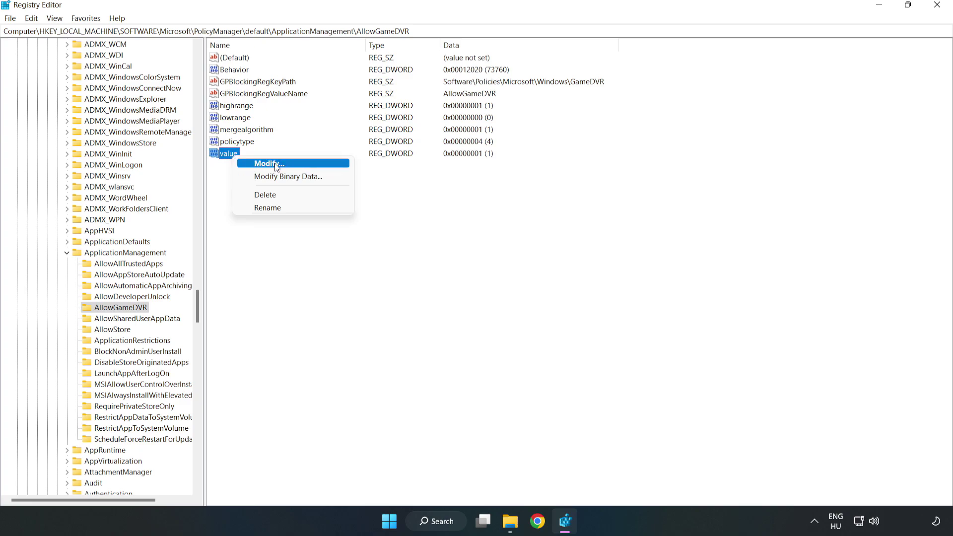
pyautogui.click(274, 167)
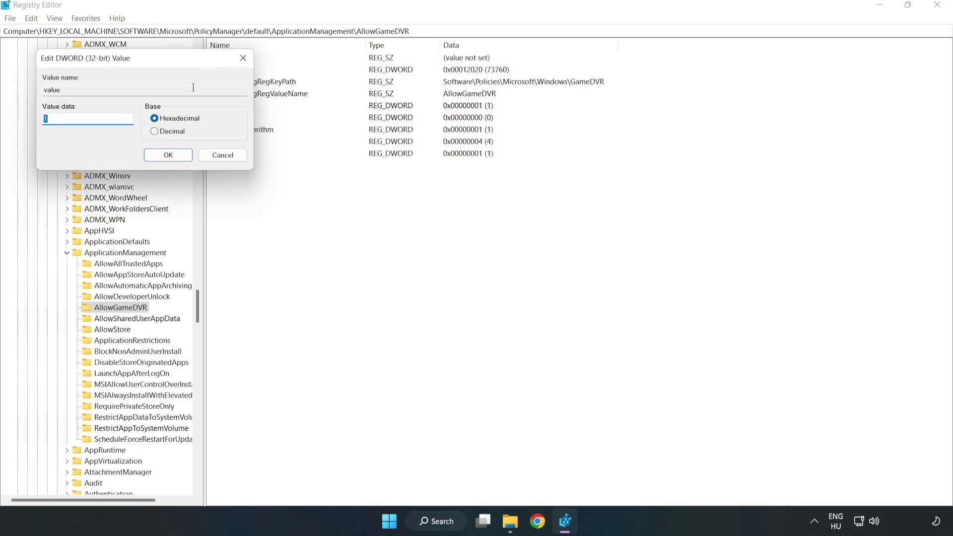
pyautogui.moveTo(176, 63); pyautogui.dragTo(485, 197)
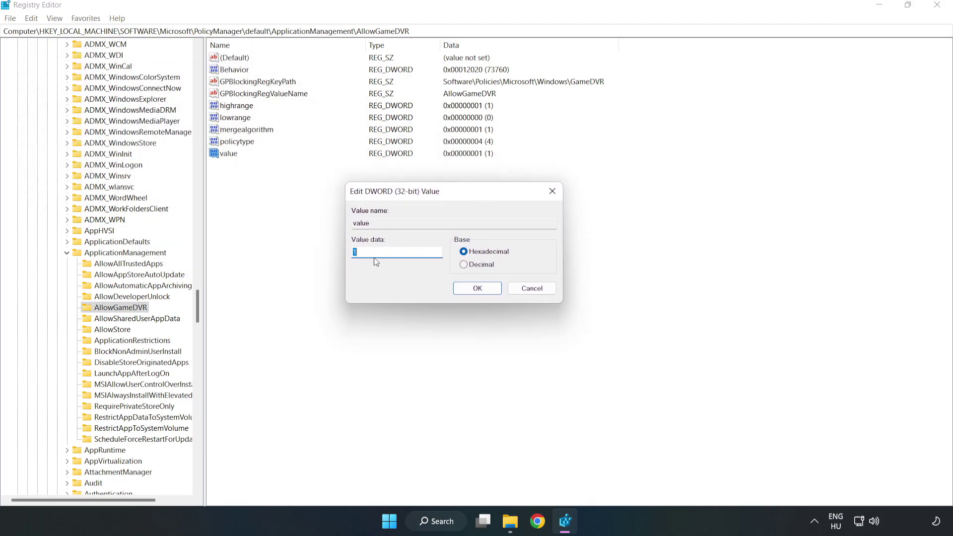
pyautogui.write('0')
pyautogui.click(479, 287)
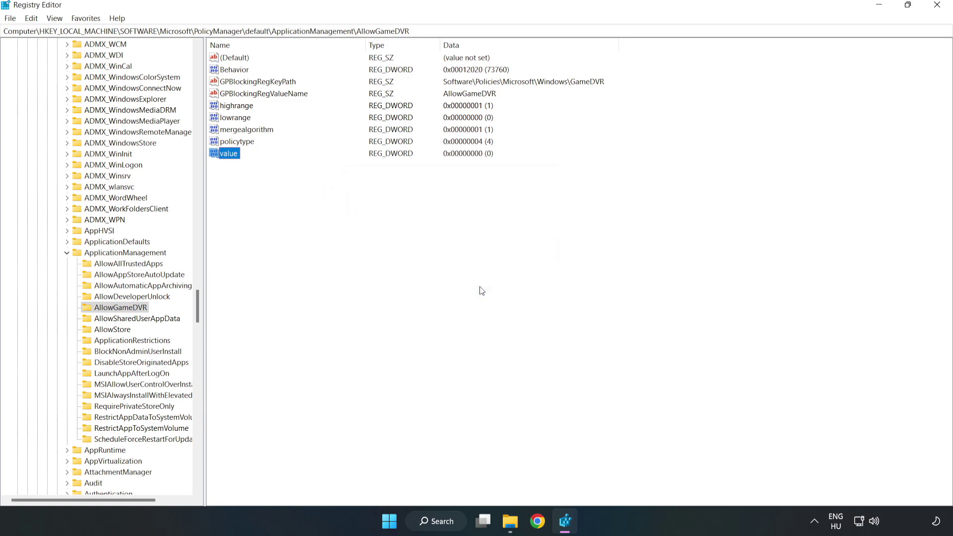
pyautogui.click(938, 6)
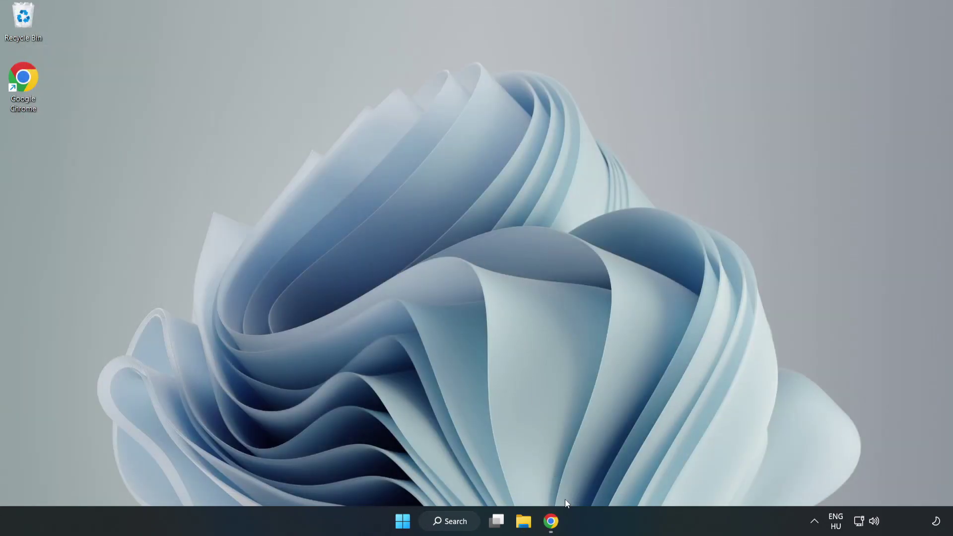
pyautogui.moveTo(550, 521)
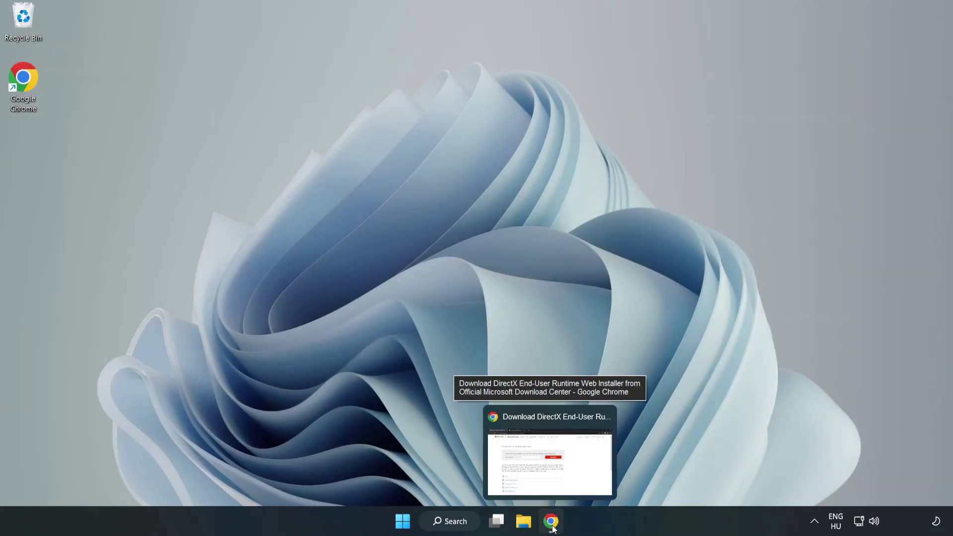
# - Download the DirectX End-User Runtime Web Installer and run dxwebsetup.exe
pyautogui.click(552, 528)
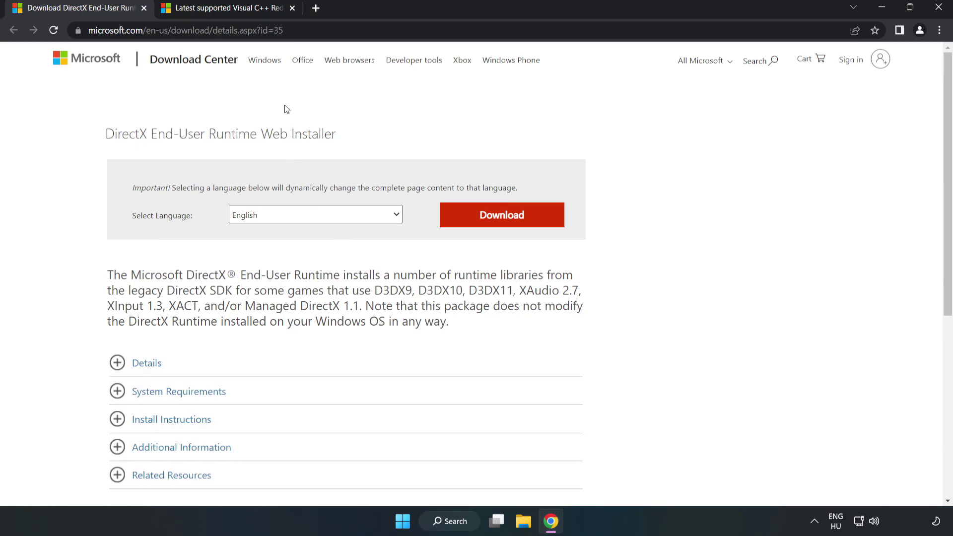
pyautogui.moveTo(239, 30); pyautogui.dragTo(313, 28)
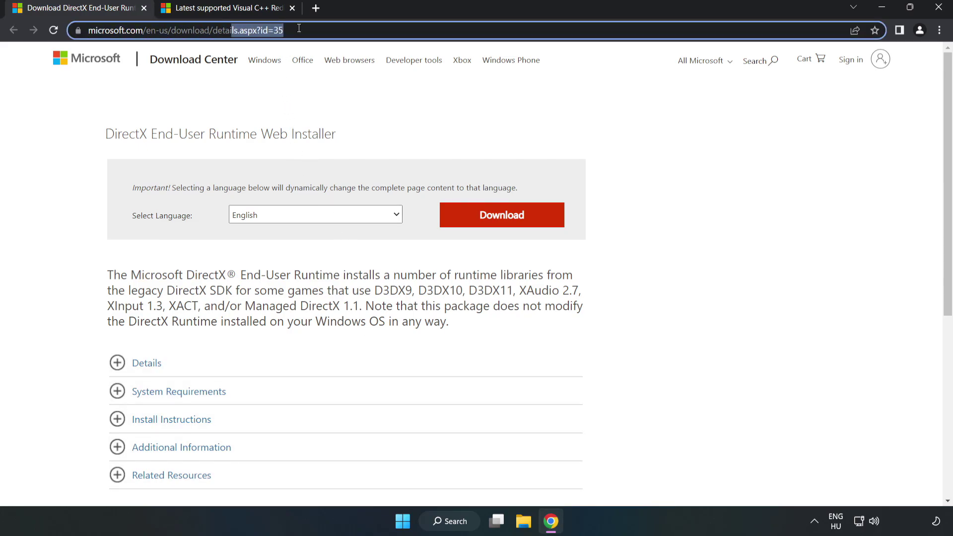
pyautogui.click(387, 118)
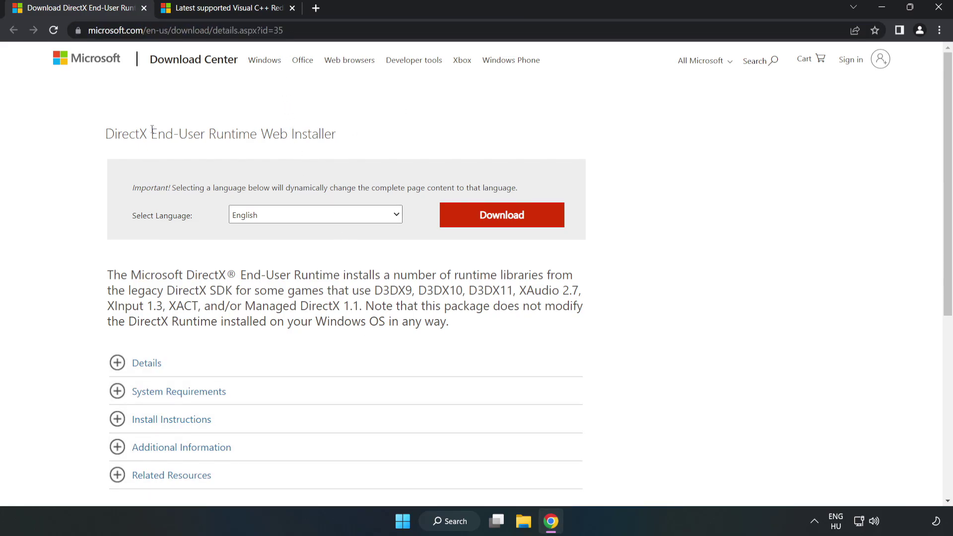
pyautogui.click(507, 226)
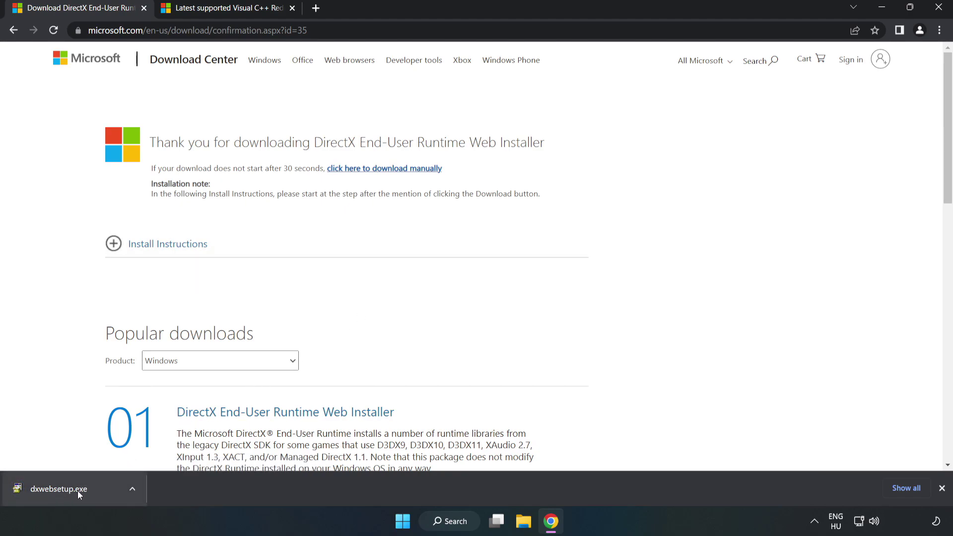
pyautogui.click(96, 491)
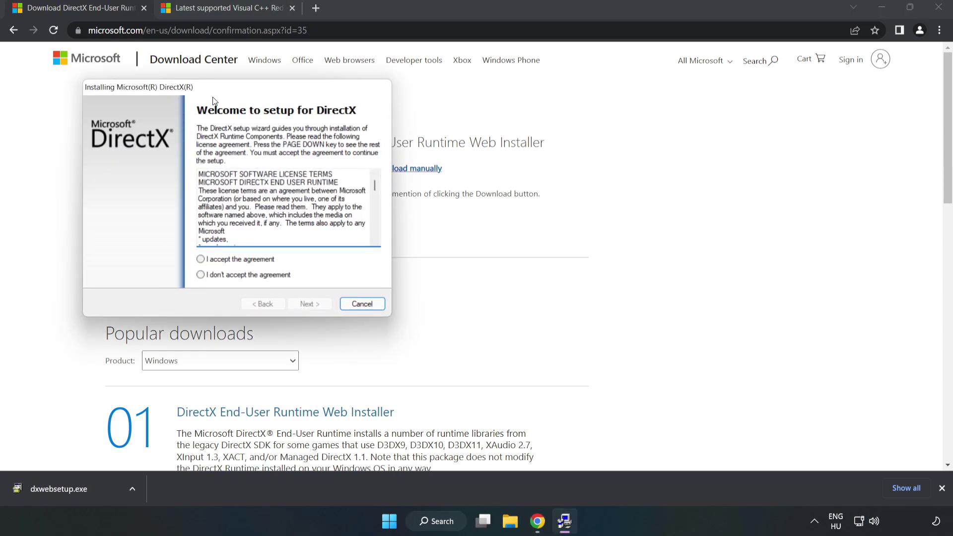
# - Install the DirectX runtime, accepting the license and unticking the Bing Bar, then finish setup
pyautogui.moveTo(214, 89); pyautogui.dragTo(451, 135)
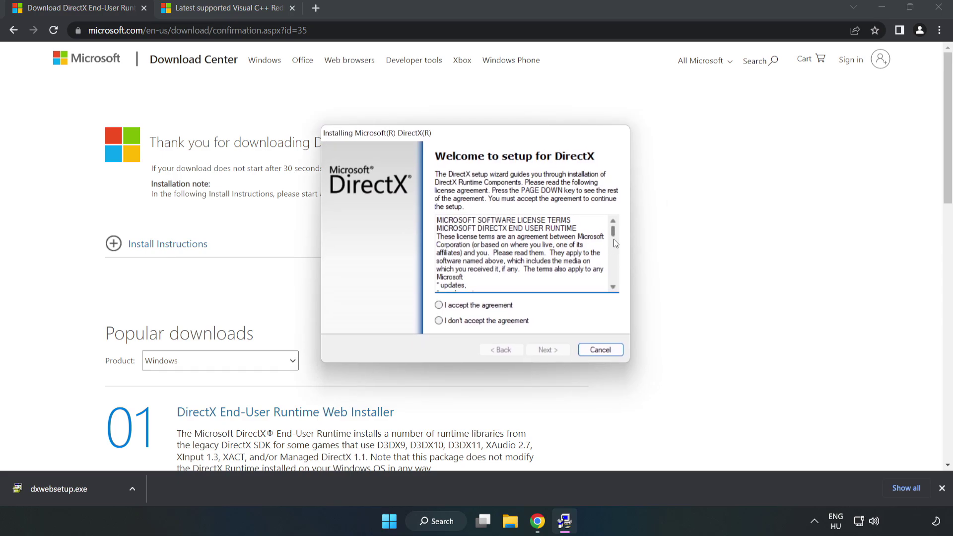
pyautogui.moveTo(613, 233); pyautogui.dragTo(614, 287)
pyautogui.click(438, 304)
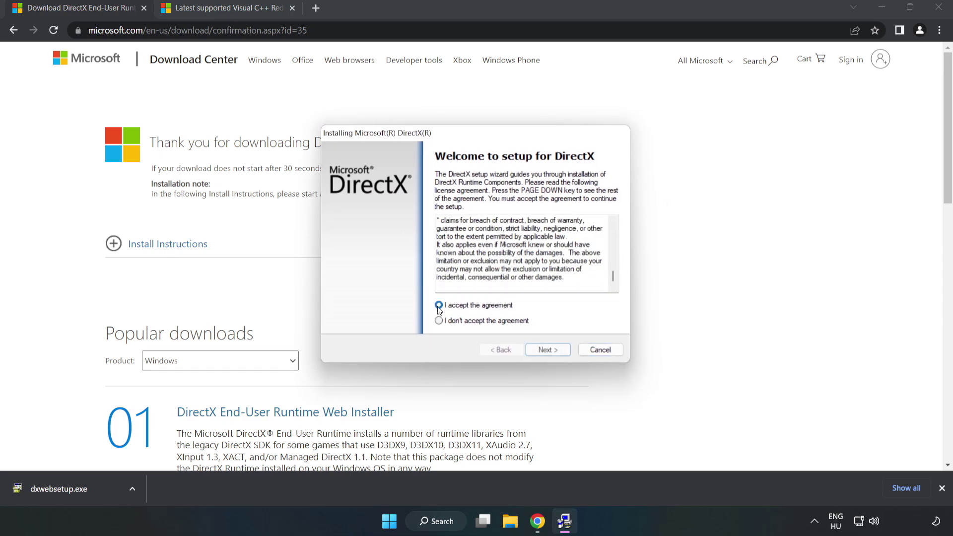
pyautogui.click(551, 351)
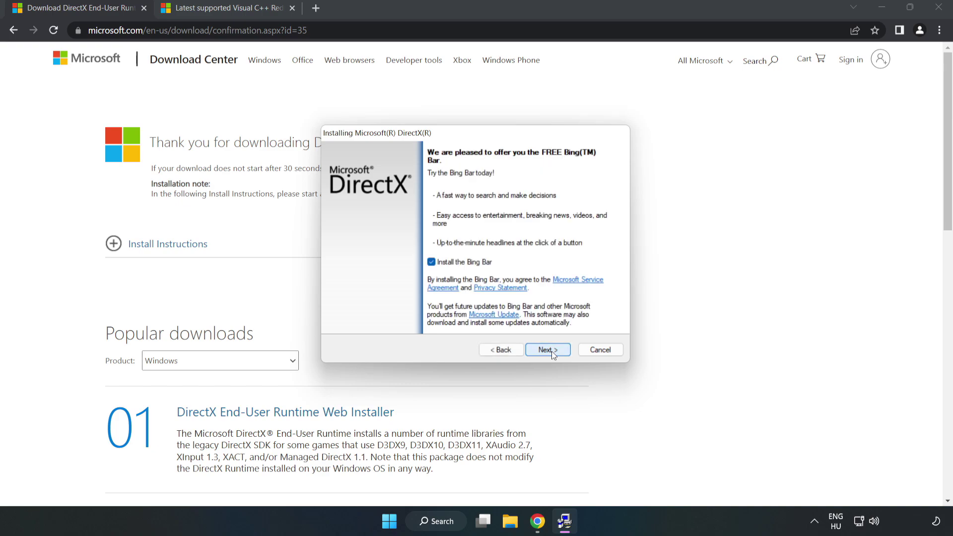
pyautogui.click(431, 261)
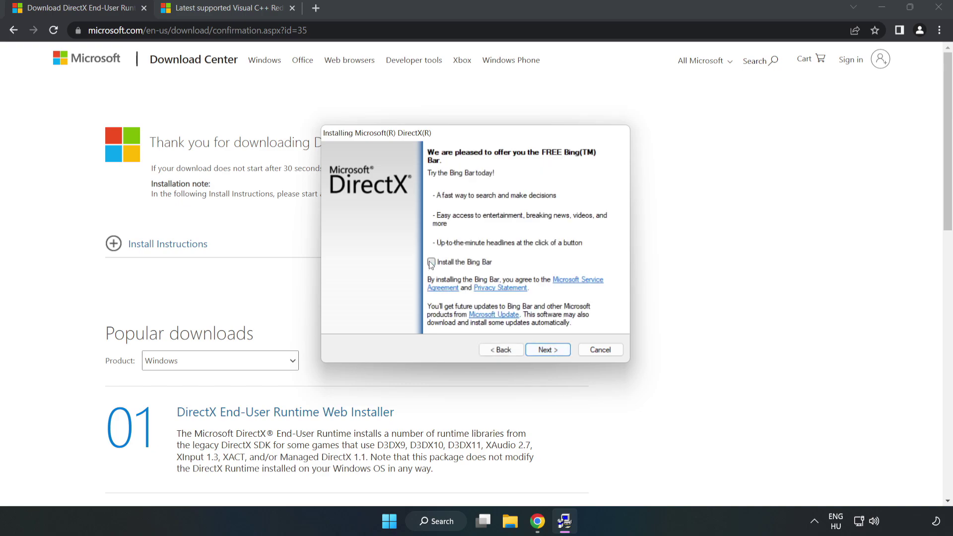
pyautogui.click(549, 350)
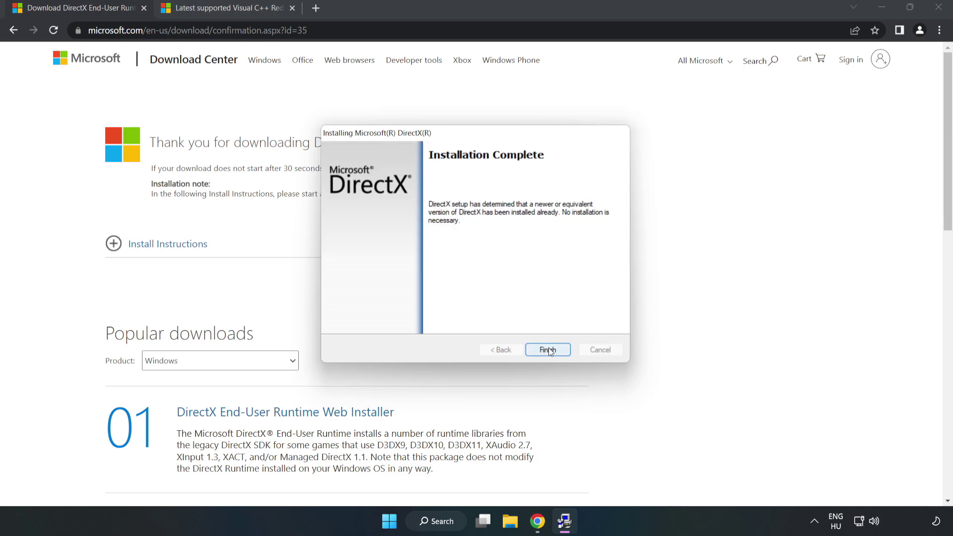
pyautogui.click(548, 350)
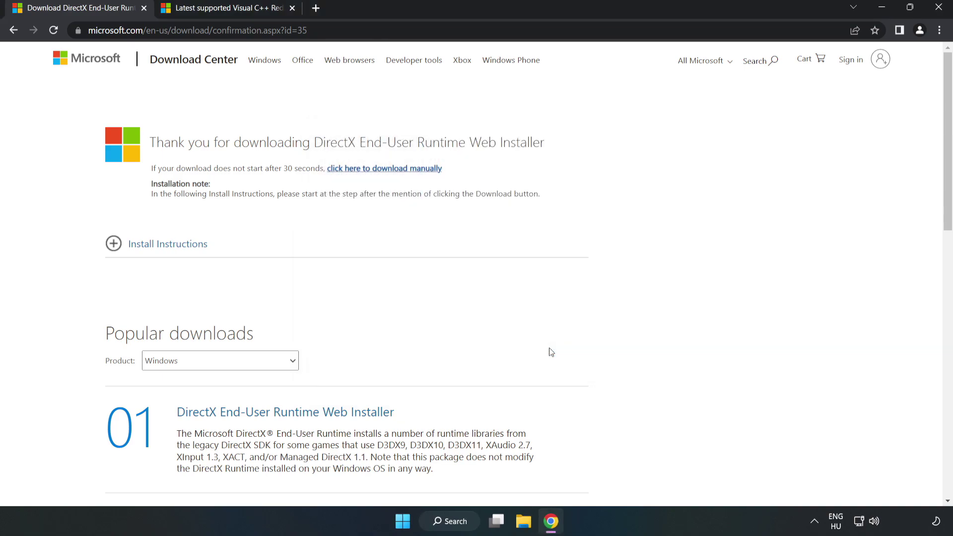
# - Download the vc_redist installers from the Microsoft Learn table, allowing multiple downloads
pyautogui.click(144, 8)
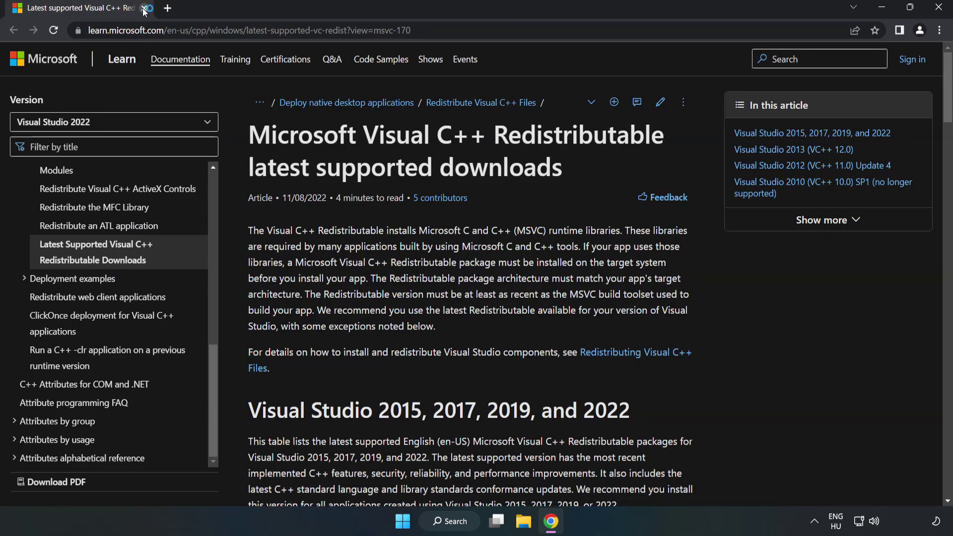
pyautogui.click(216, 28)
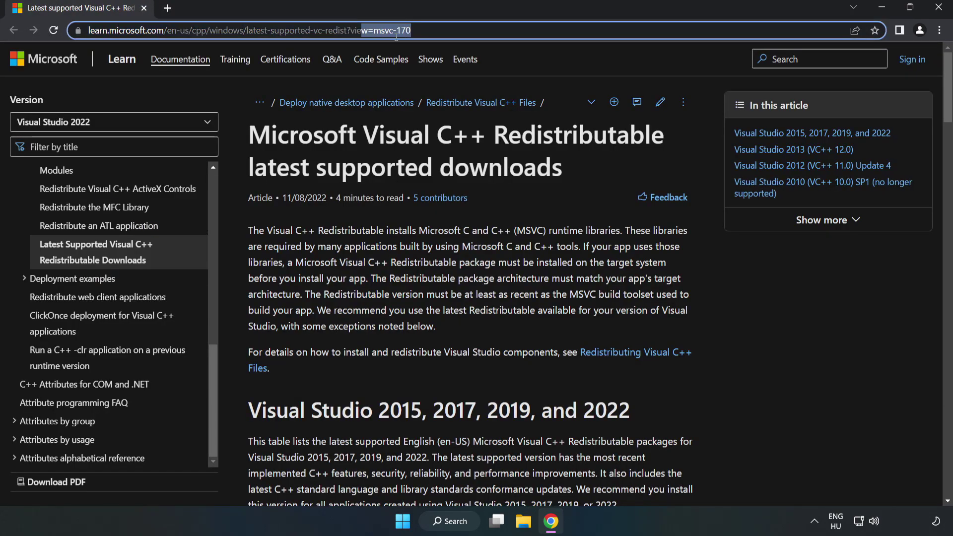
pyautogui.press('End')
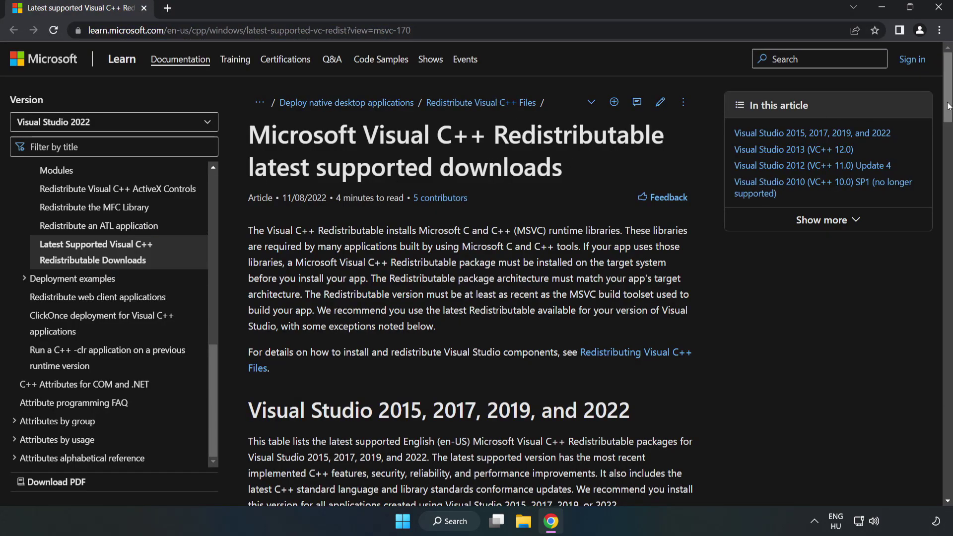
pyautogui.moveTo(947, 113); pyautogui.dragTo(948, 128)
pyautogui.scroll(-4, 785, 202)
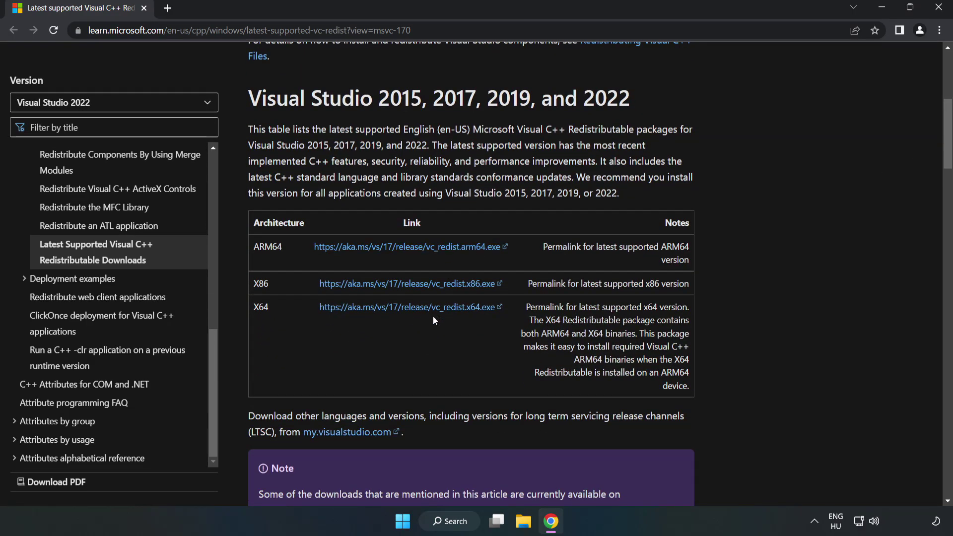
pyautogui.click(418, 287)
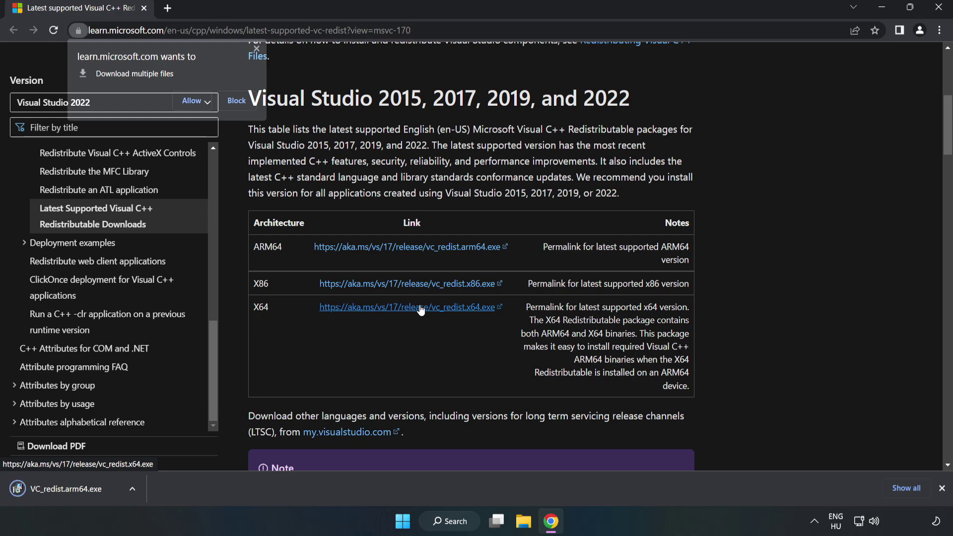
pyautogui.click(193, 100)
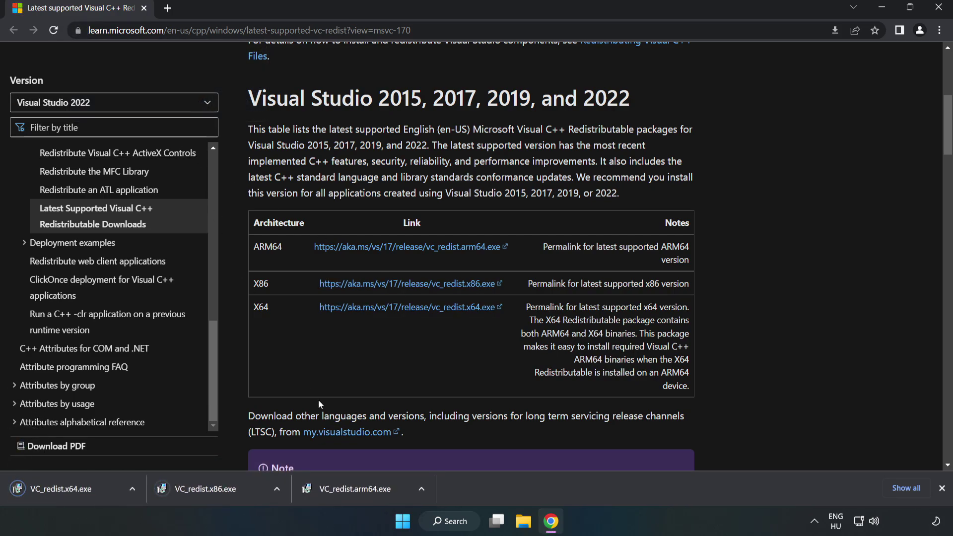
# - Attempt the ARM64 redistributable install after agreeing to the license, dismissing its unsupported failure
pyautogui.click(365, 492)
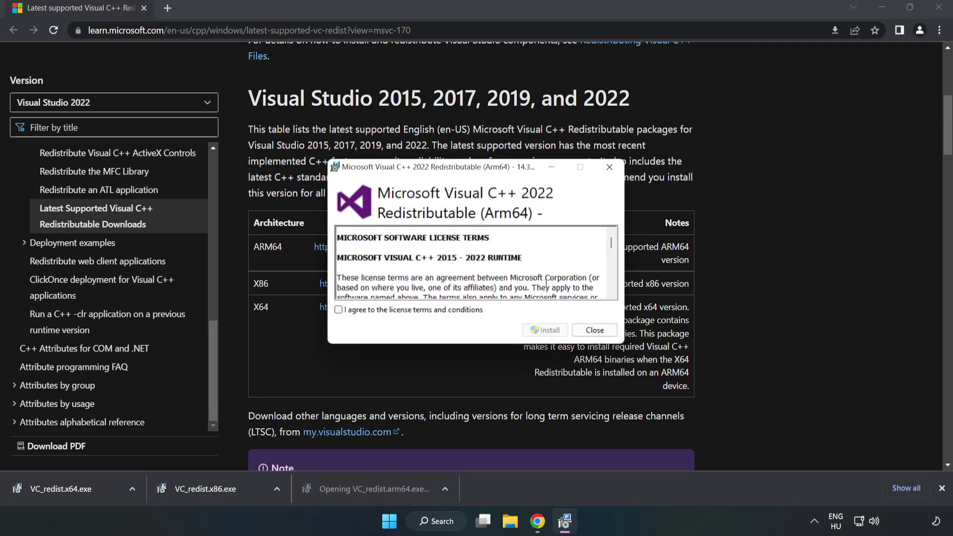
pyautogui.moveTo(611, 243); pyautogui.dragTo(611, 293)
pyautogui.click(338, 309)
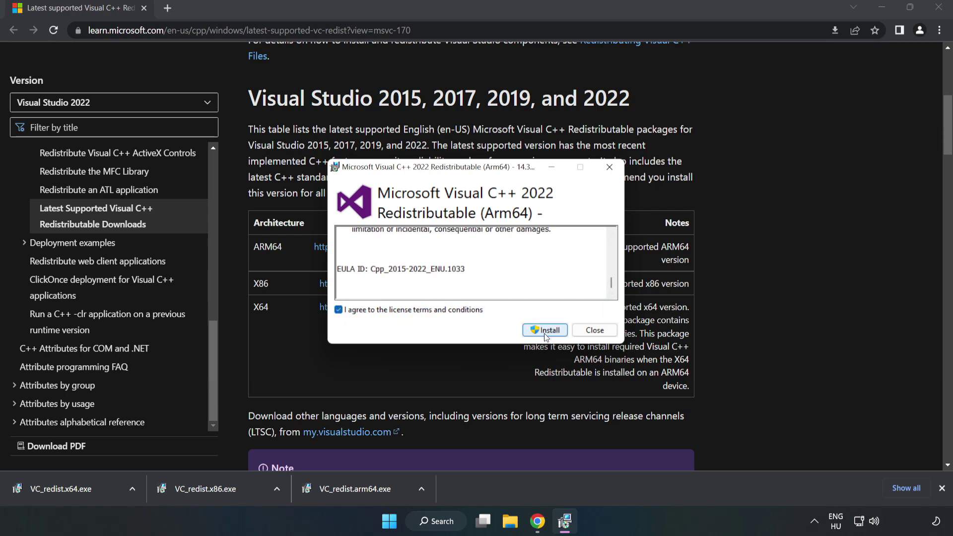
pyautogui.click(546, 331)
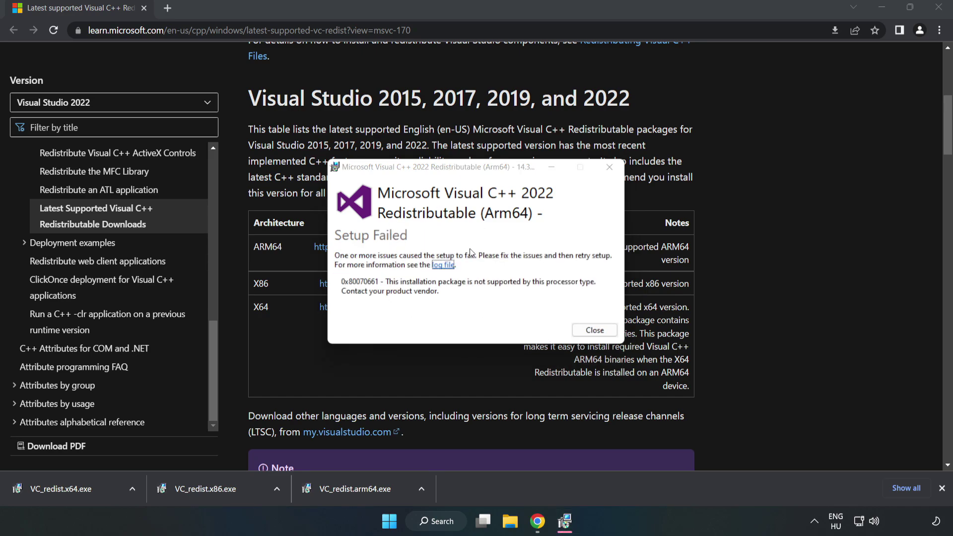
pyautogui.click(591, 332)
# - Install the x86 and x64 Visual C++ 2015-2022 redistributables, closing each setup without restarting
pyautogui.click(230, 489)
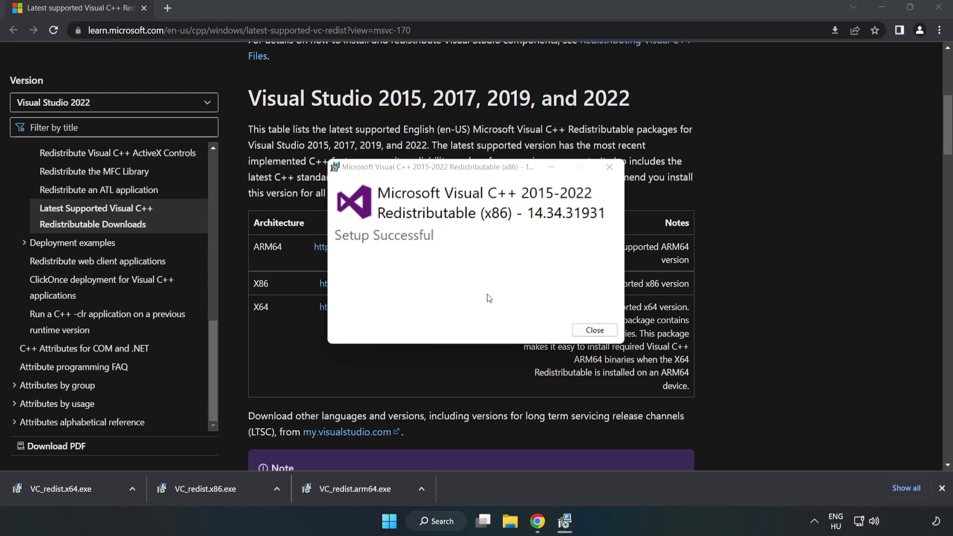
pyautogui.click(594, 330)
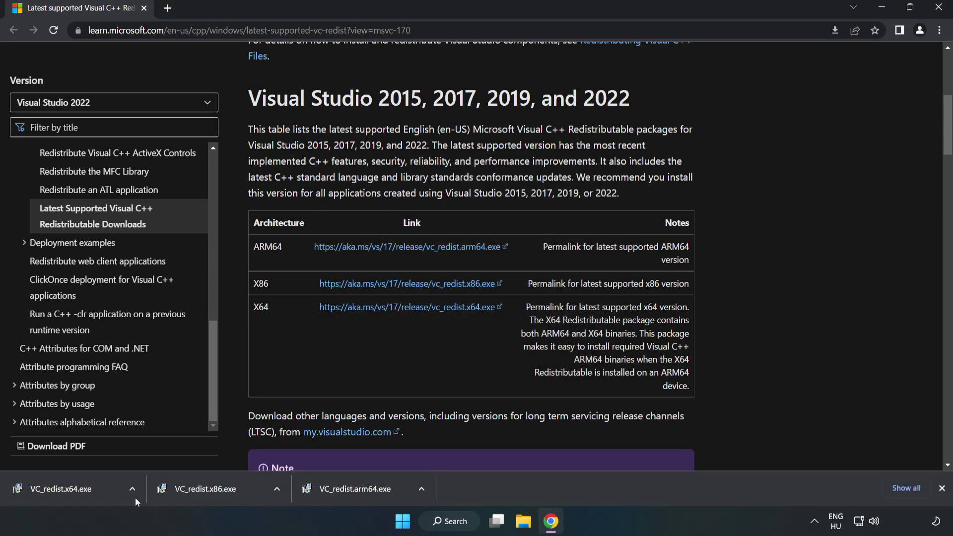
pyautogui.click(51, 486)
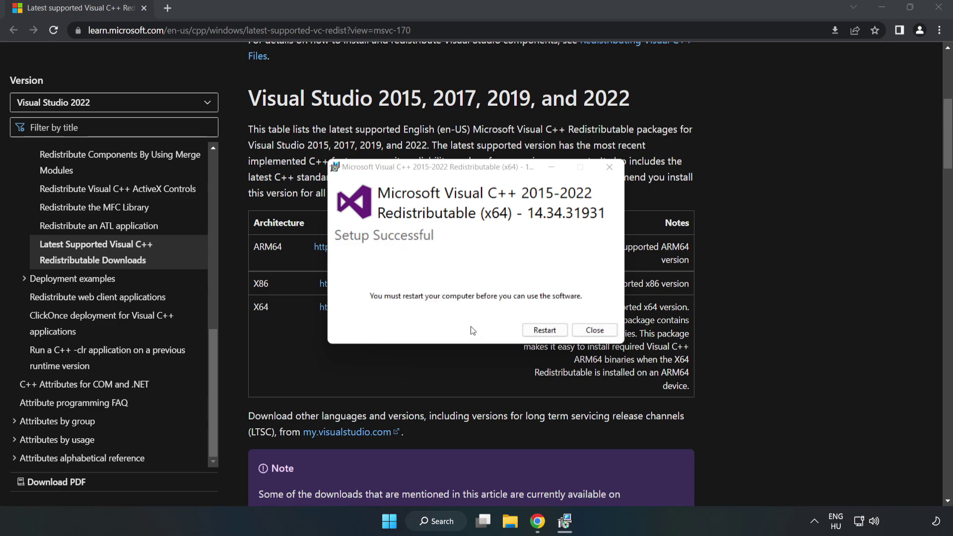
pyautogui.click(594, 330)
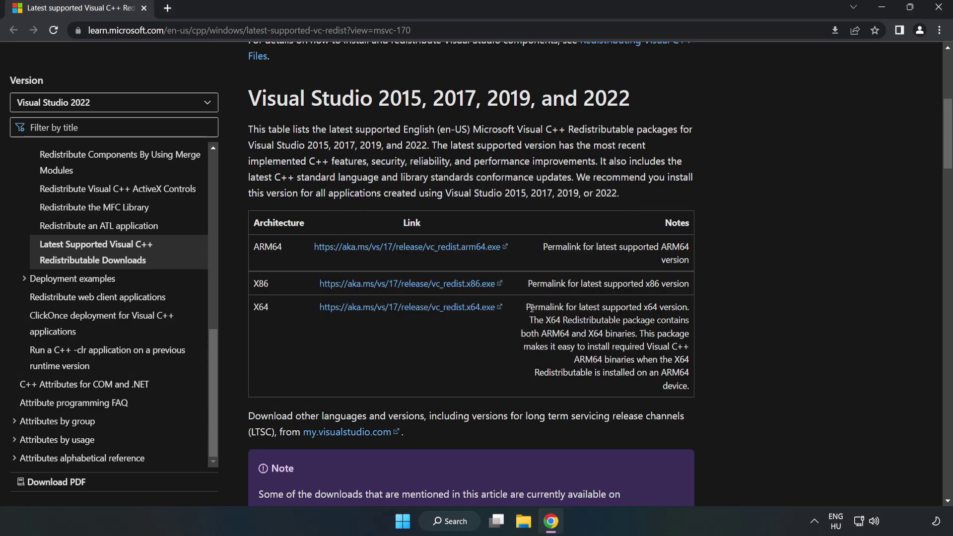
# - Close Chrome and show the Start menu's sleep, shut down and restart choices
pyautogui.click(939, 10)
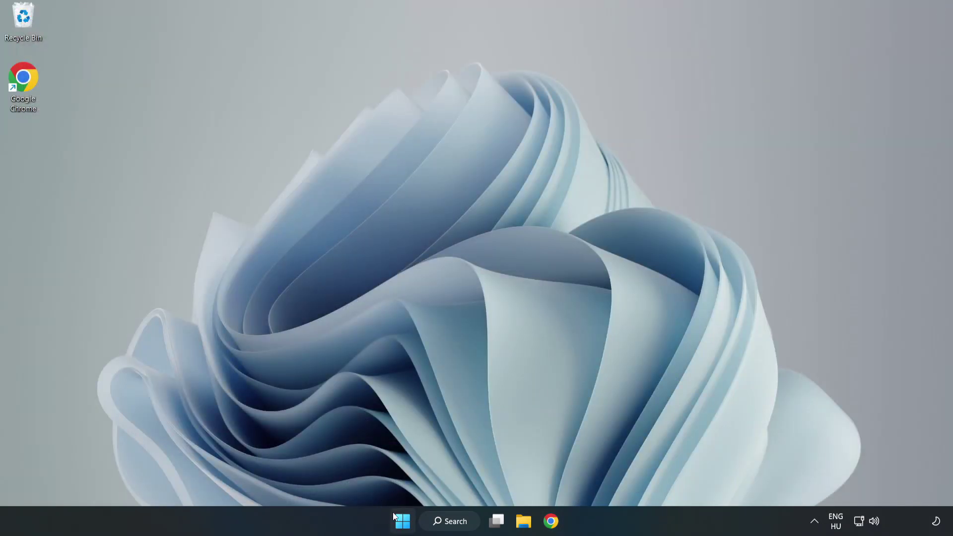
pyautogui.click(402, 522)
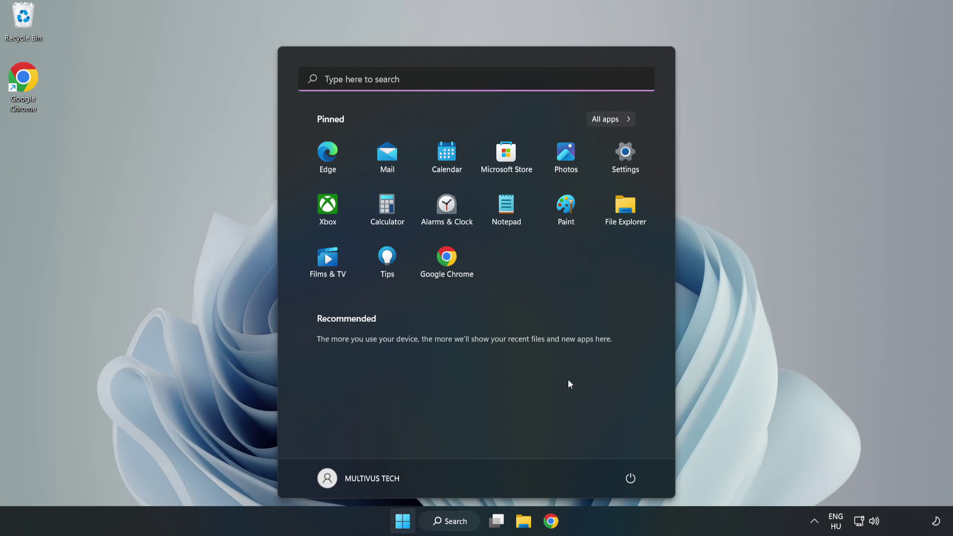
pyautogui.click(629, 479)
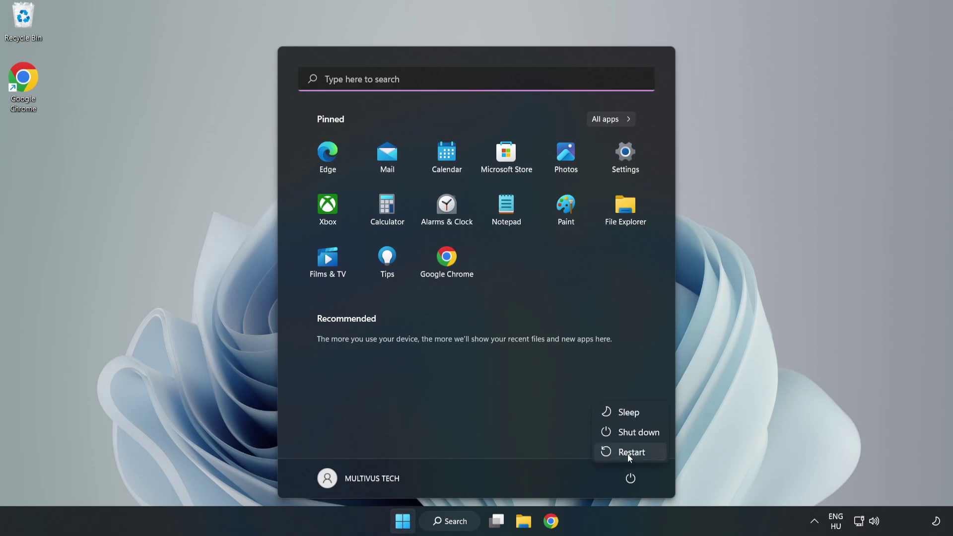